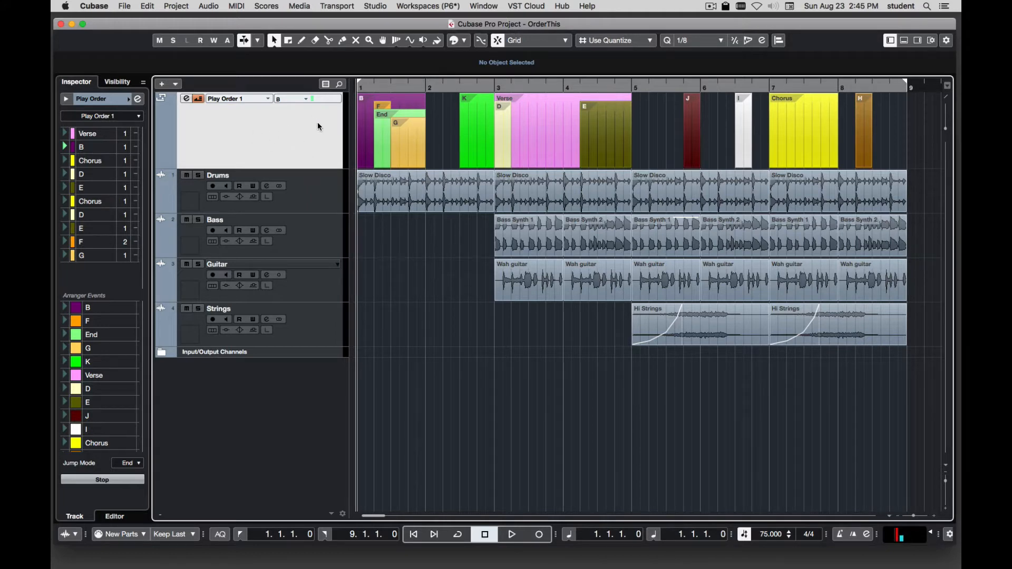
# Turn off arranger mode, play the project linearly from the Verse event at bar 3, and turn arranger mode back on.
pyautogui.click(198, 99)
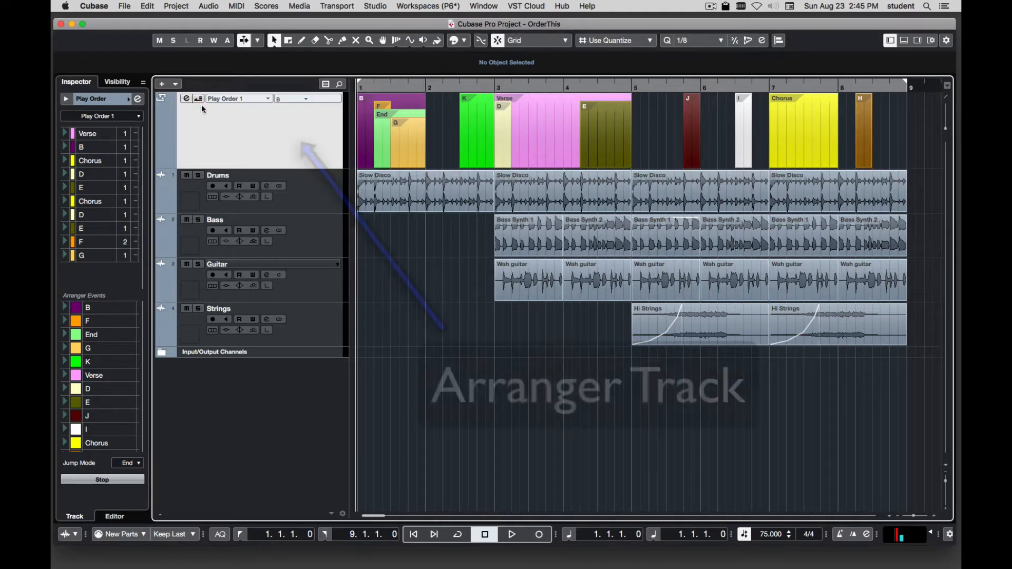
pyautogui.click(198, 100)
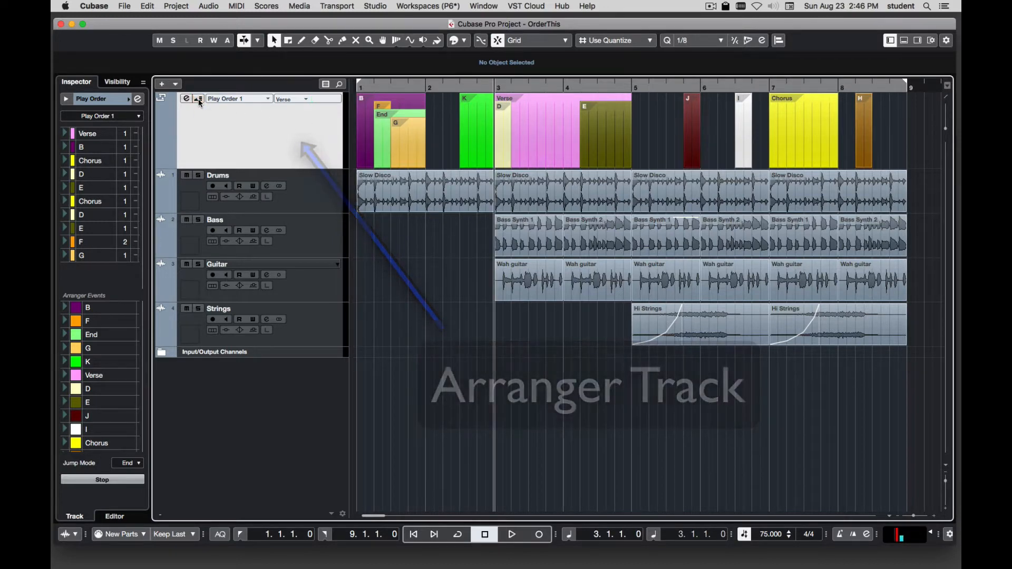
pyautogui.press('space')
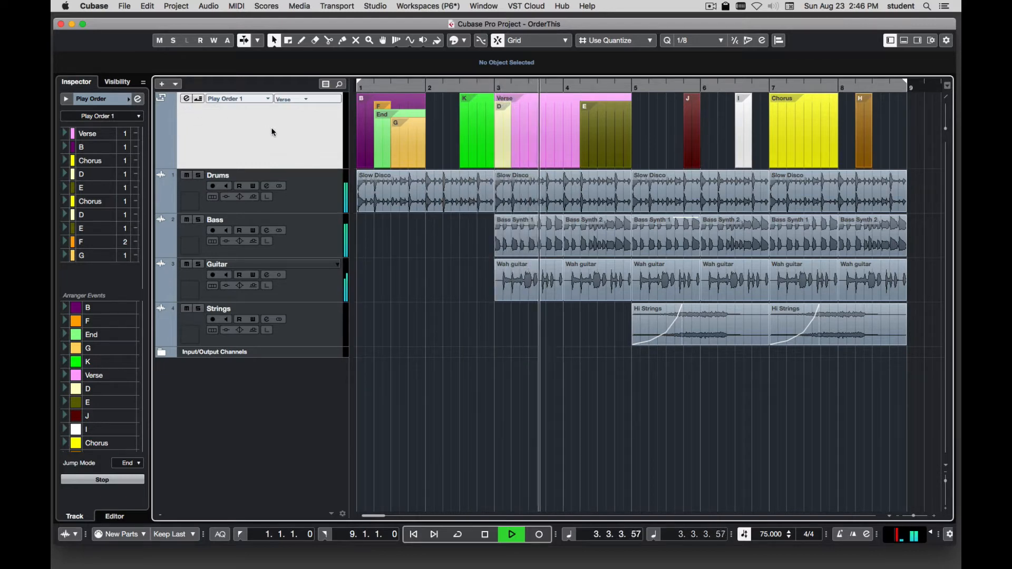
pyautogui.press('space')
pyautogui.click(199, 99)
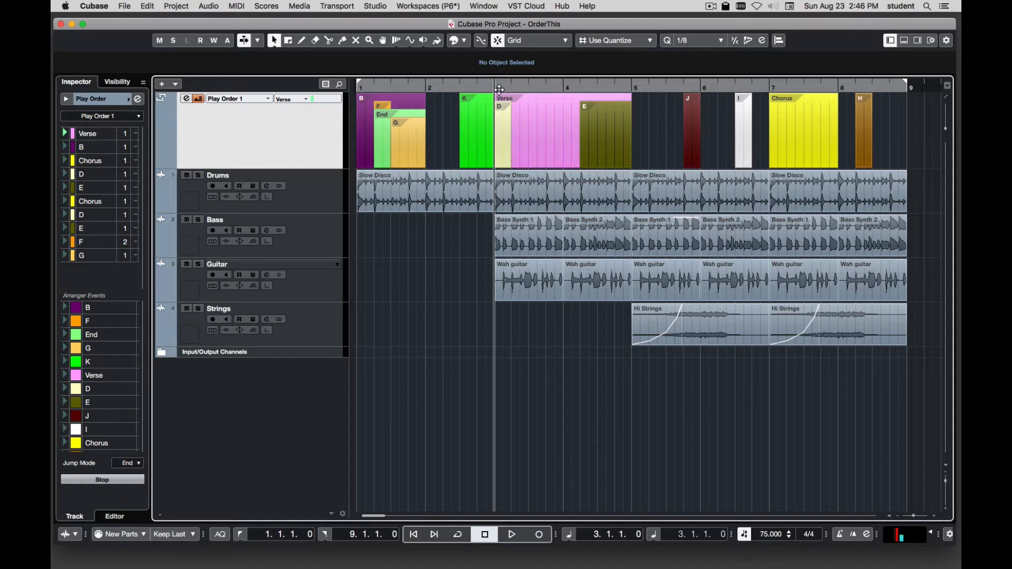
# Inspect the Verse and D arranger events at bar 3 and the available play-order chains.
pyautogui.click(538, 132)
pyautogui.click(505, 140)
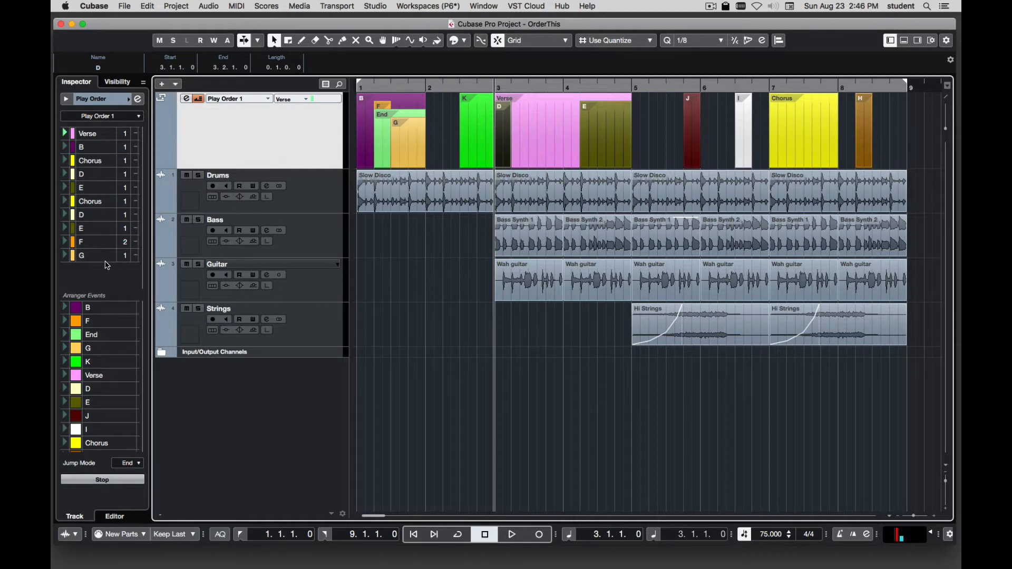
pyautogui.click(136, 117)
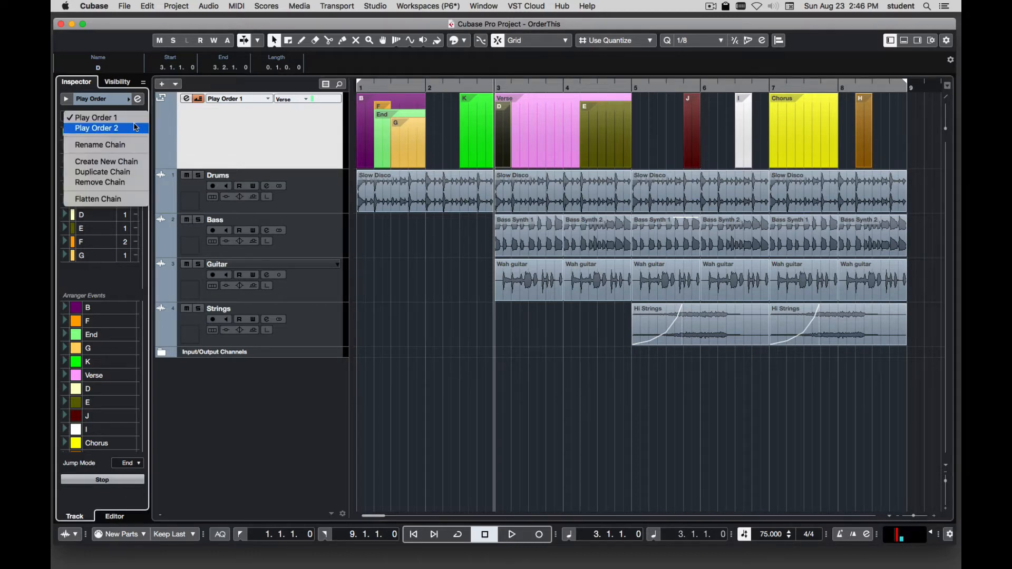
pyautogui.click(137, 119)
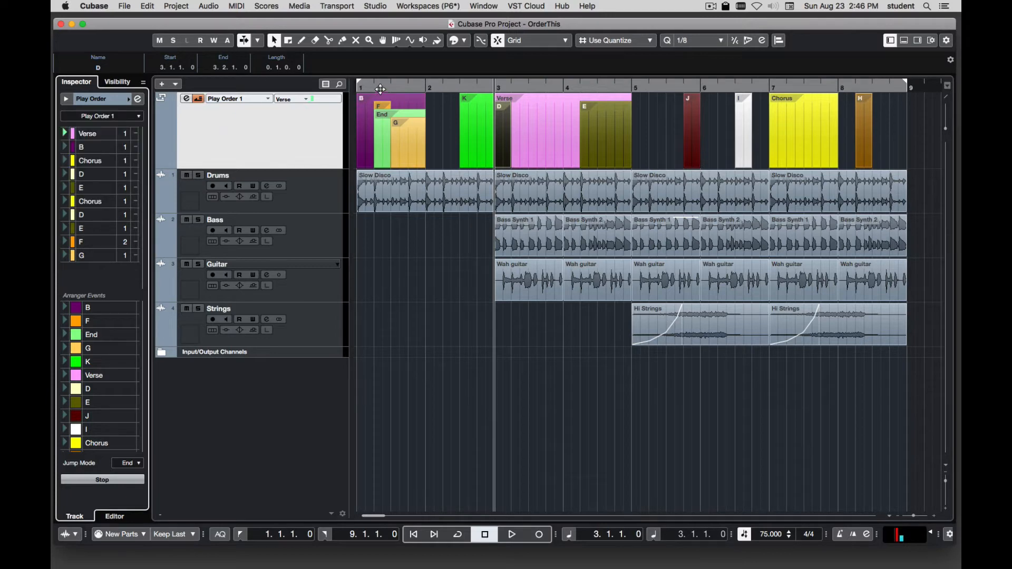
# Play back the Play Order 1 chain in arranger mode and stop playback.
pyautogui.moveTo(375, 85); pyautogui.dragTo(359, 86)
pyautogui.press('space')
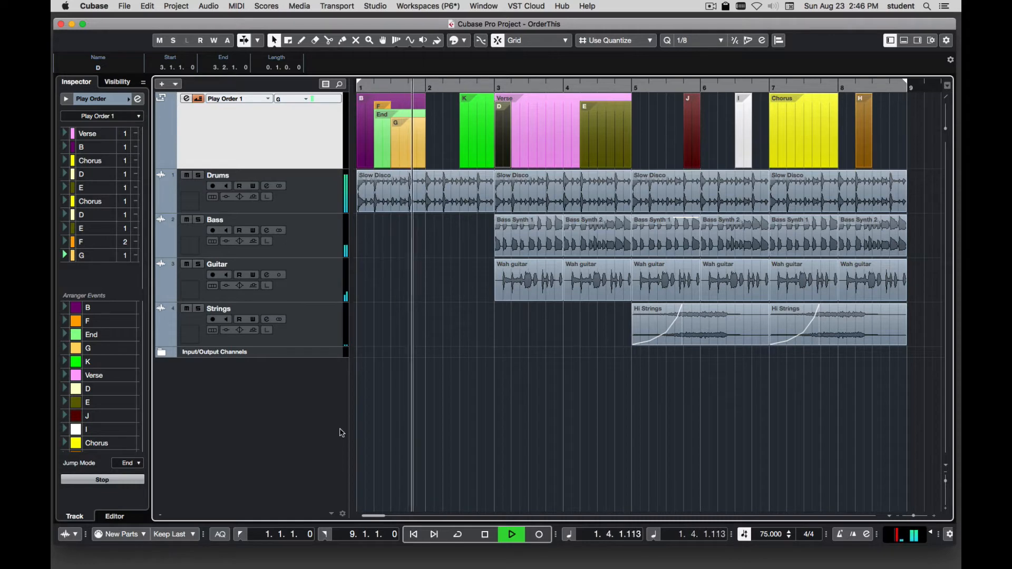
pyautogui.press('space')
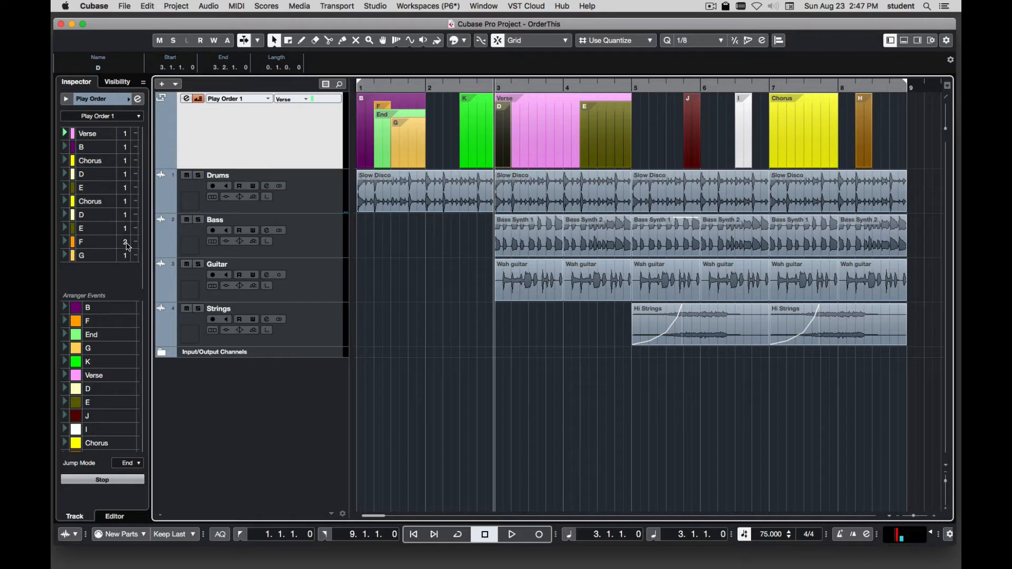
# Close the OrderThis project and audition the opening of the OrderThis_Blank project.
pyautogui.click(61, 24)
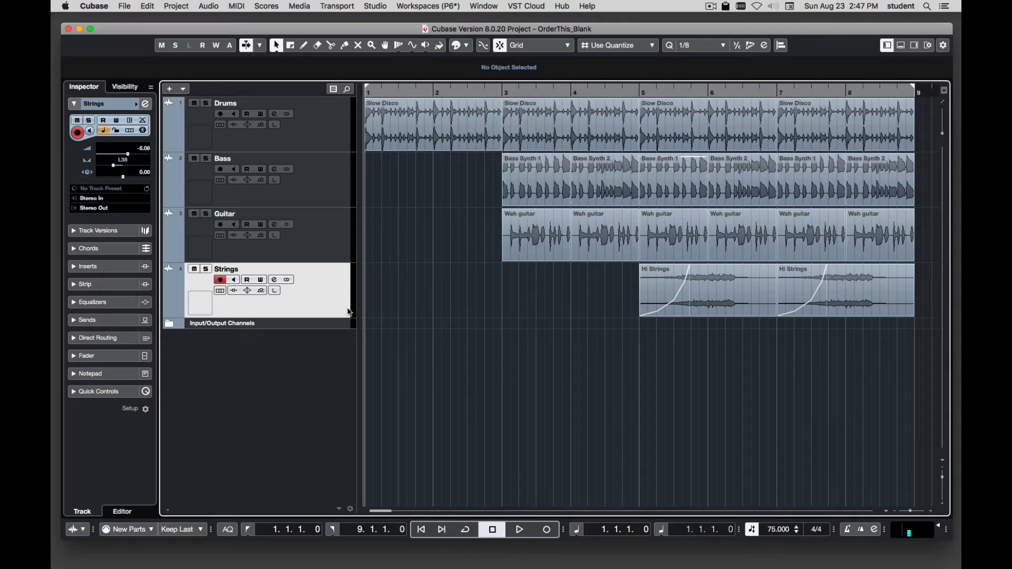
pyautogui.press('space')
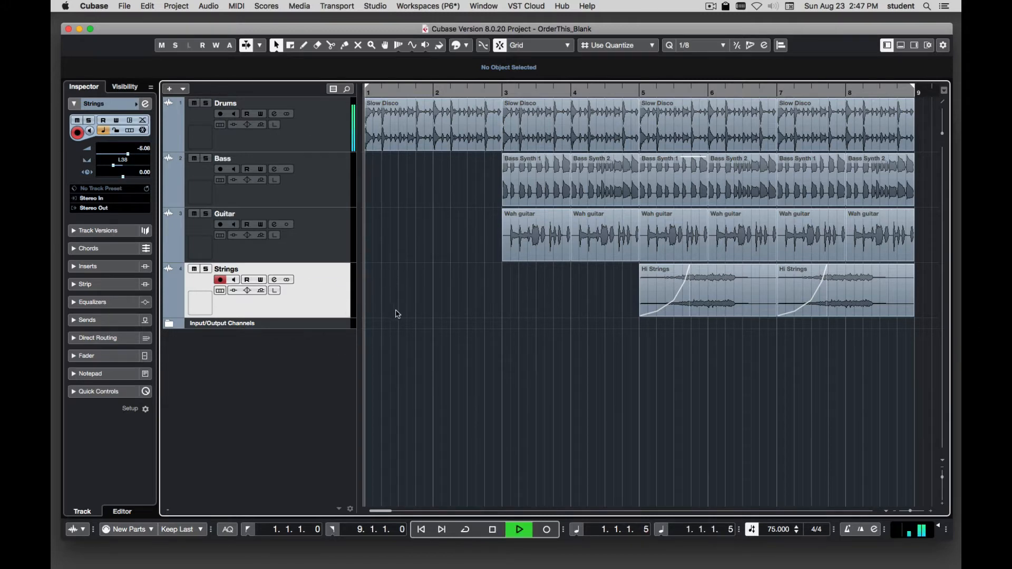
pyautogui.press('space')
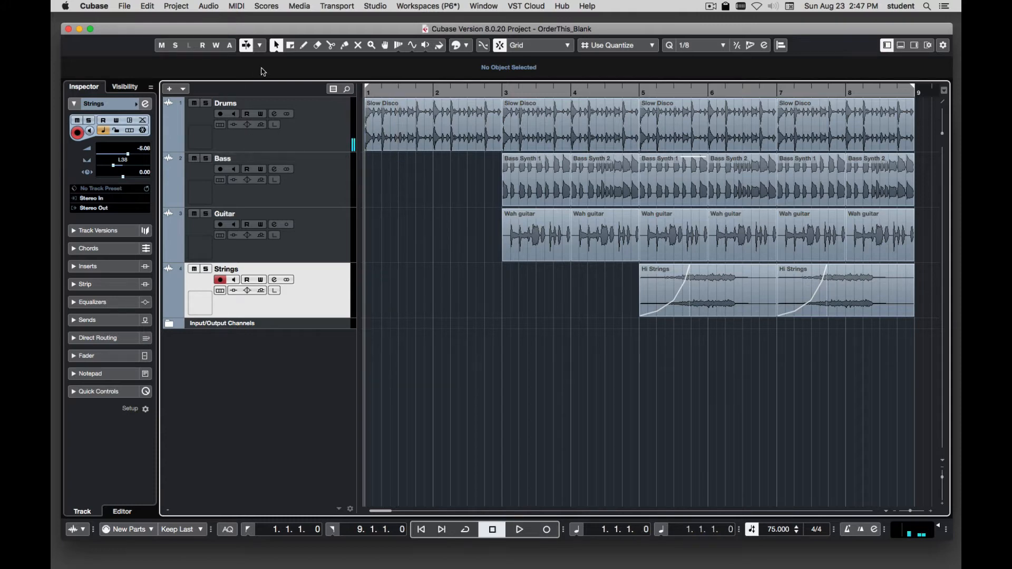
# Add an Arranger track above the Drums track in the blank project and open its Arranger Editor.
pyautogui.click(182, 6)
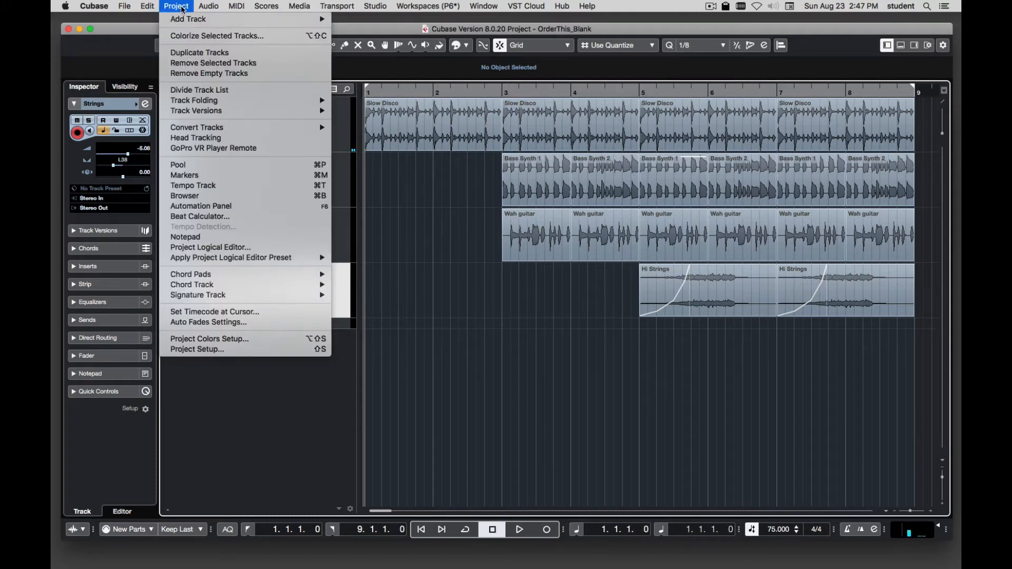
pyautogui.moveTo(182, 20)
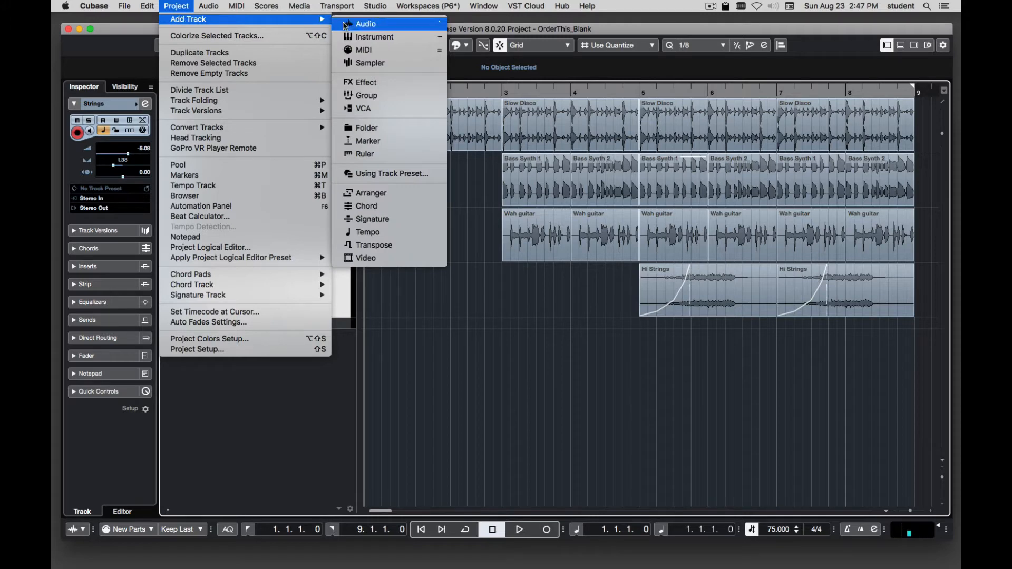
pyautogui.click(394, 191)
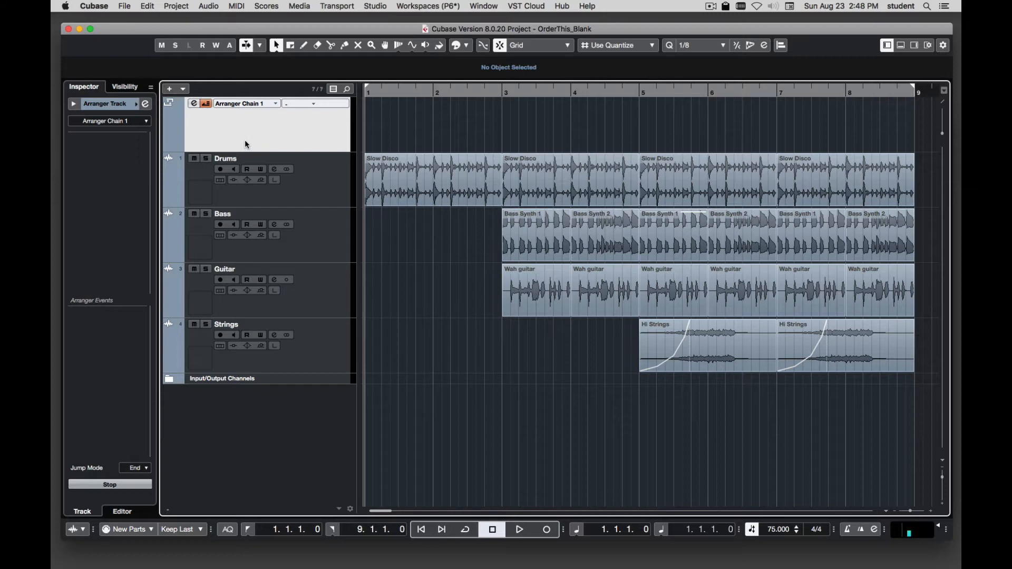
pyautogui.click(146, 104)
# Draw a two-beat arranger event at the start of bar 1 and delete the stray short events after it.
pyautogui.click(303, 45)
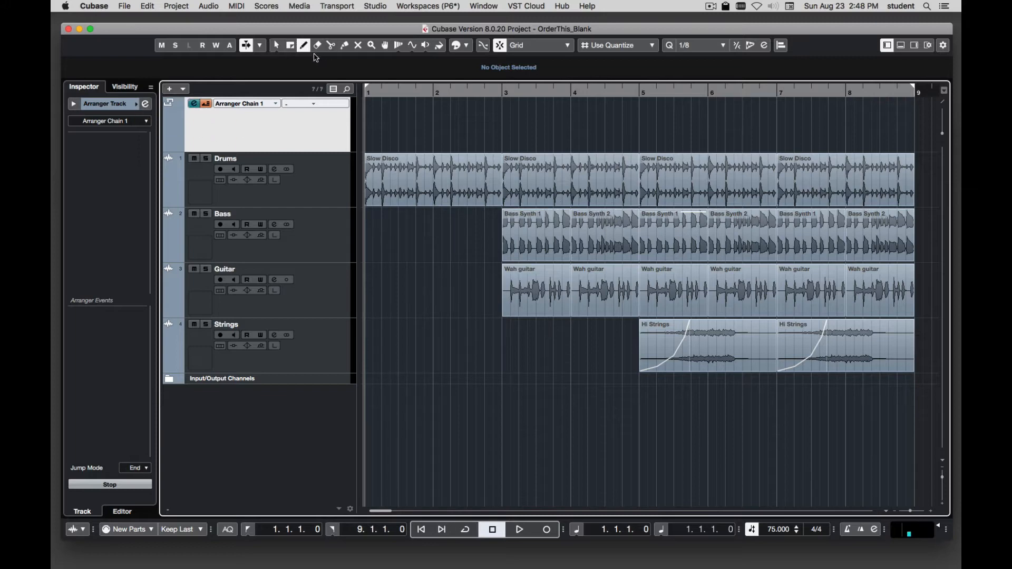
pyautogui.moveTo(373, 132); pyautogui.dragTo(405, 133)
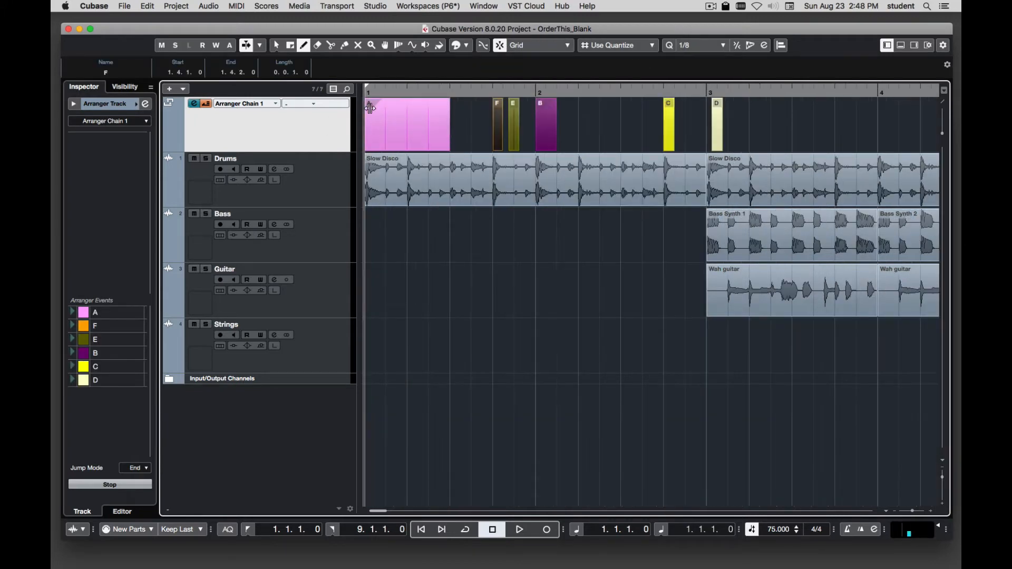
pyautogui.click(275, 45)
pyautogui.press('Delete')
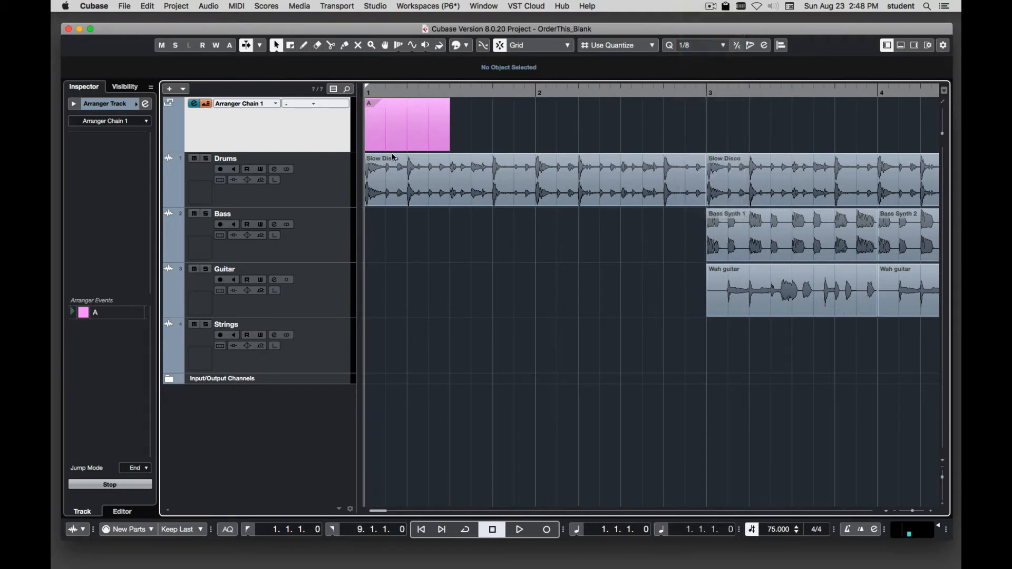
# Draw further arranger events of varying lengths and overlaps from bar 1 beat 3 to bar 9, including a one-bar event at bar 2.
pyautogui.hotkey('shift', 'f')
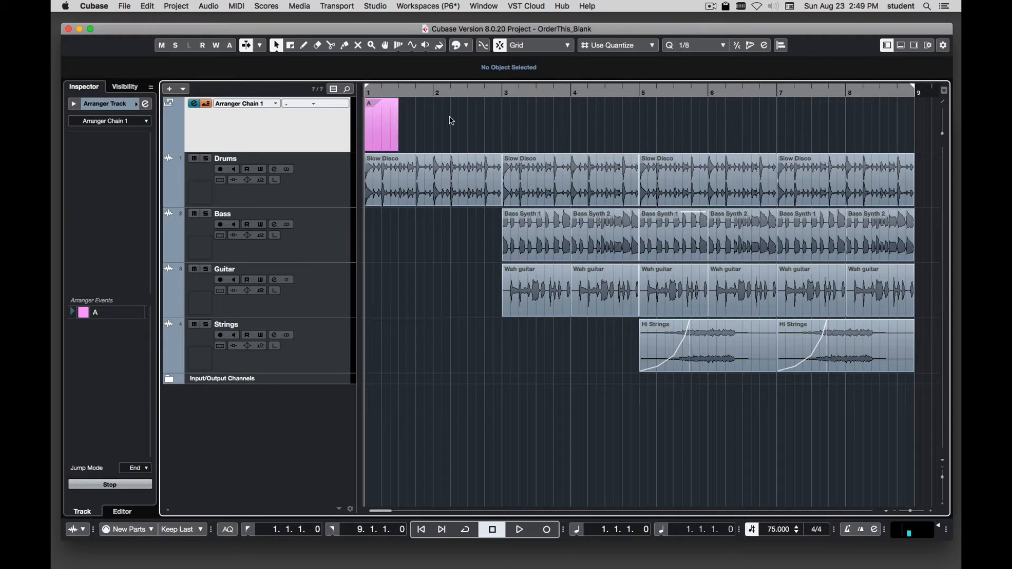
pyautogui.click(304, 46)
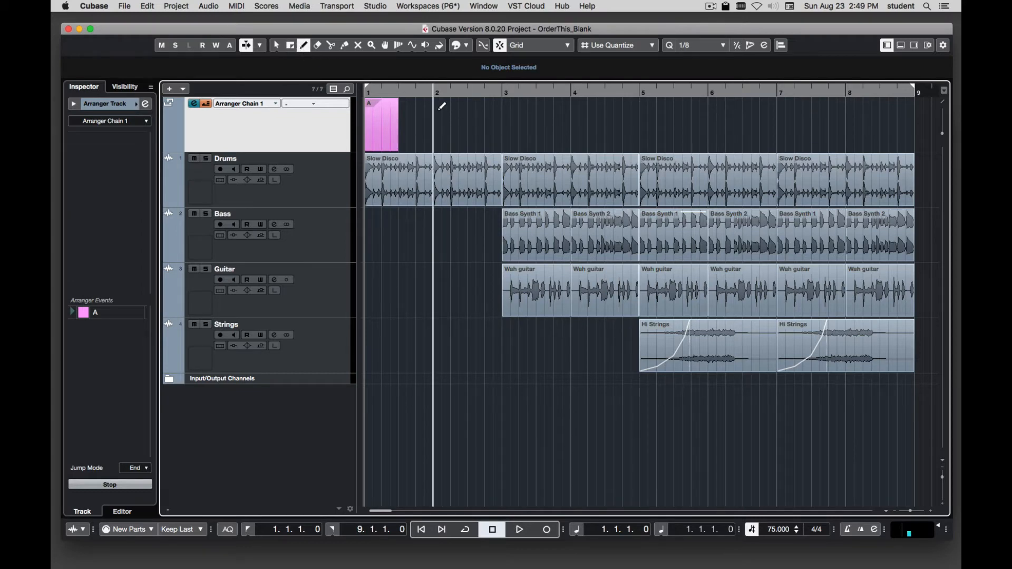
pyautogui.moveTo(435, 108); pyautogui.dragTo(571, 122)
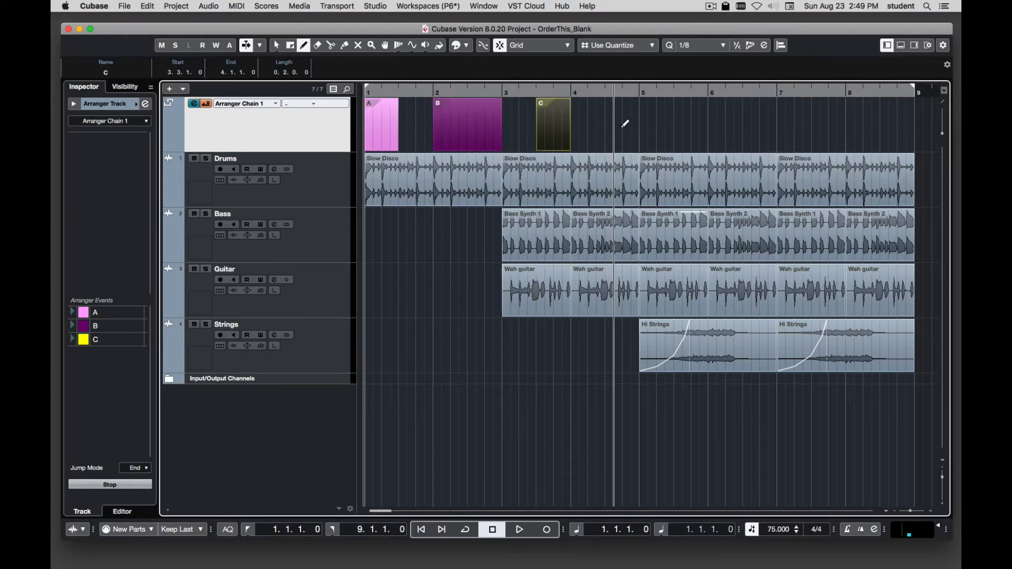
pyautogui.click(618, 123)
pyautogui.click(677, 127)
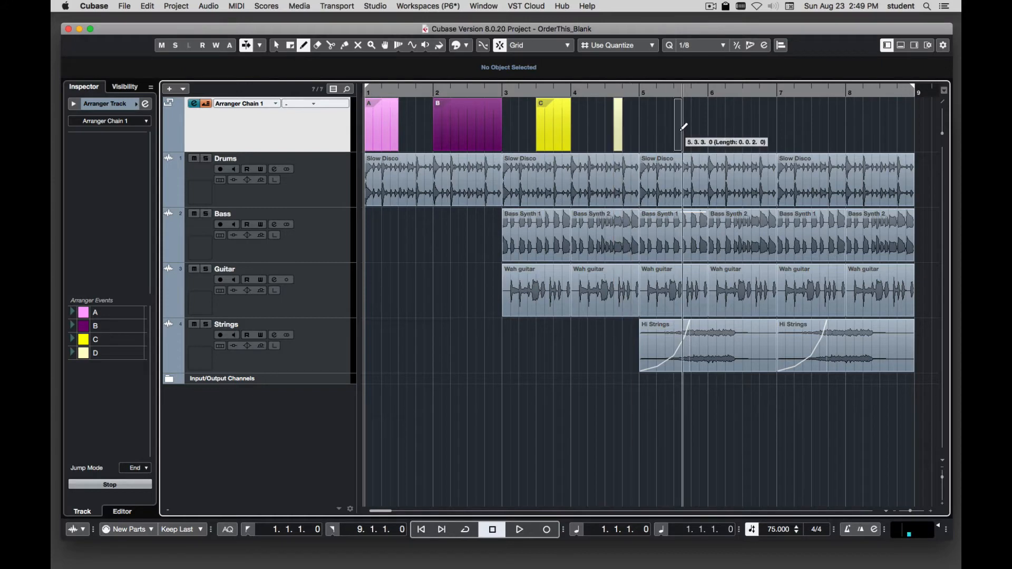
pyautogui.moveTo(727, 127); pyautogui.dragTo(798, 131)
pyautogui.moveTo(838, 126); pyautogui.dragTo(863, 128)
pyautogui.moveTo(588, 126); pyautogui.dragTo(658, 140)
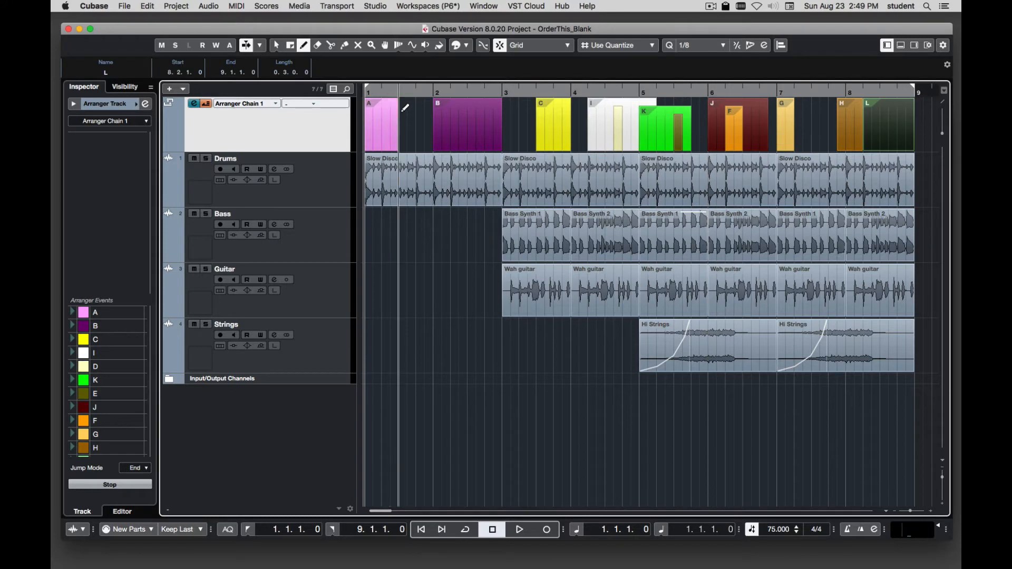
pyautogui.moveTo(402, 111); pyautogui.dragTo(434, 124)
pyautogui.moveTo(505, 124); pyautogui.dragTo(537, 128)
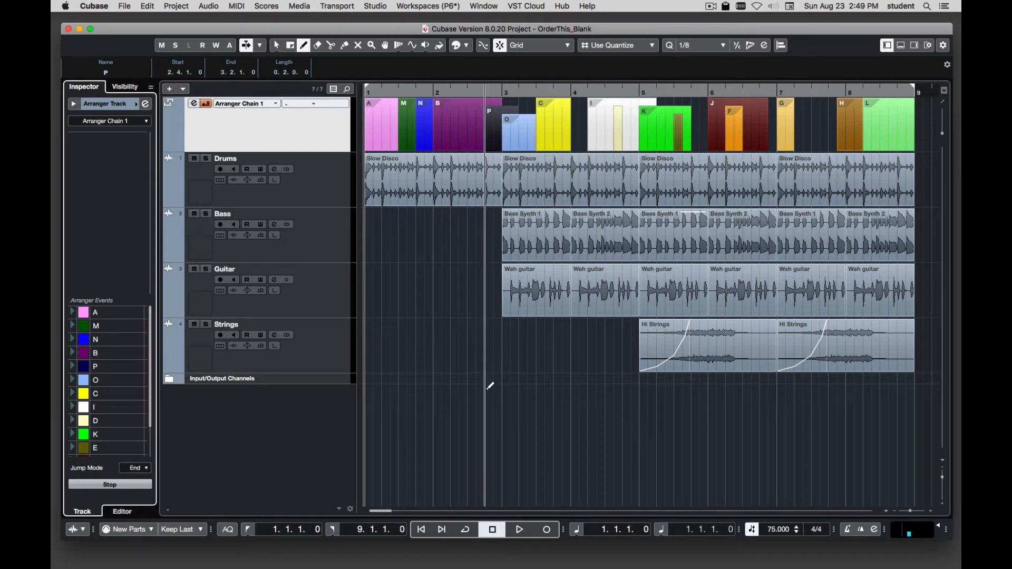
# Try adding arranger event A to the empty chain in the Arranger Editor.
pyautogui.click(145, 104)
pyautogui.moveTo(291, 199); pyautogui.dragTo(311, 151)
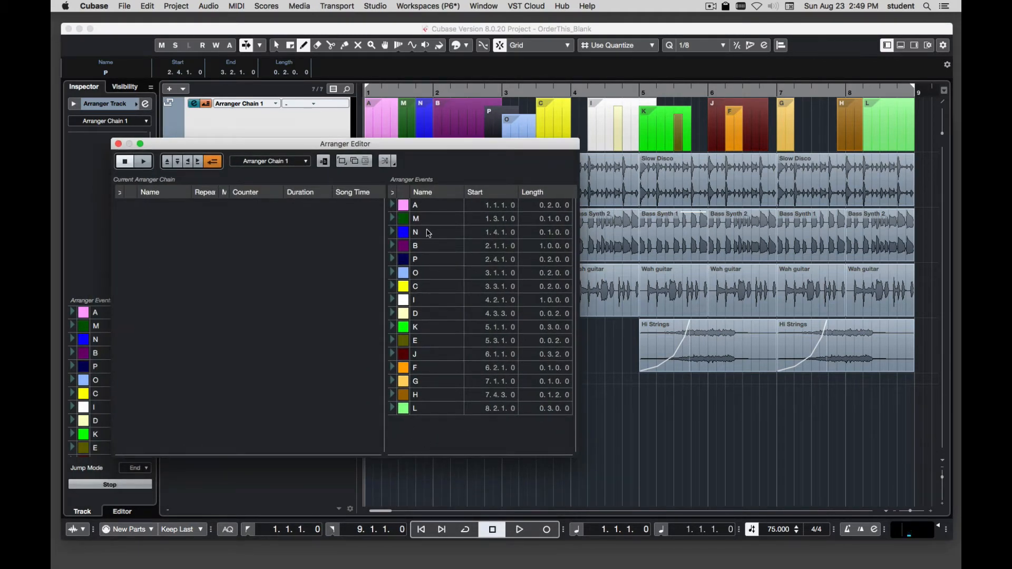
pyautogui.doubleClick(416, 207)
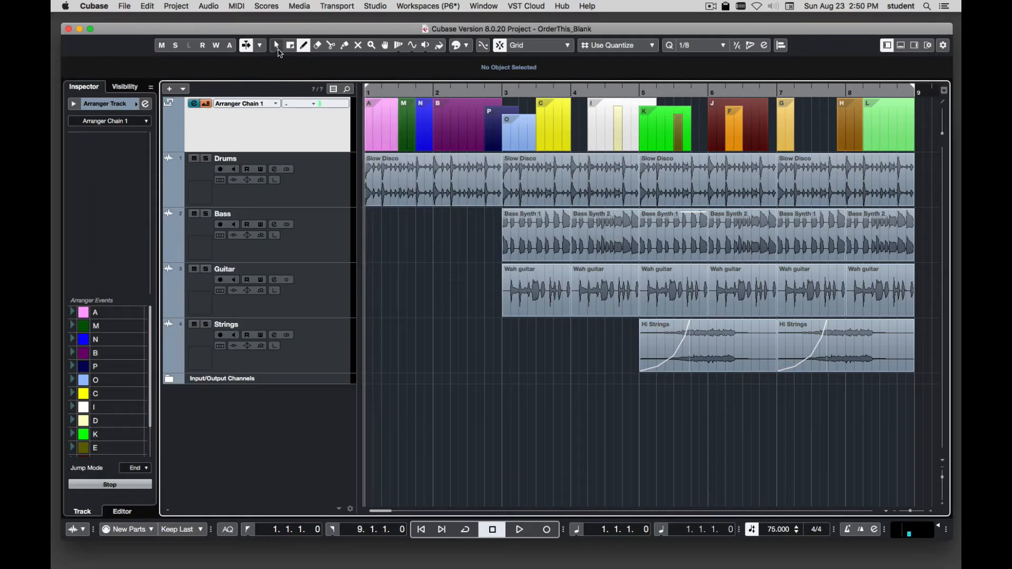
# Rename arranger event B at bar 2 as Verse.
pyautogui.click(276, 45)
pyautogui.click(371, 109)
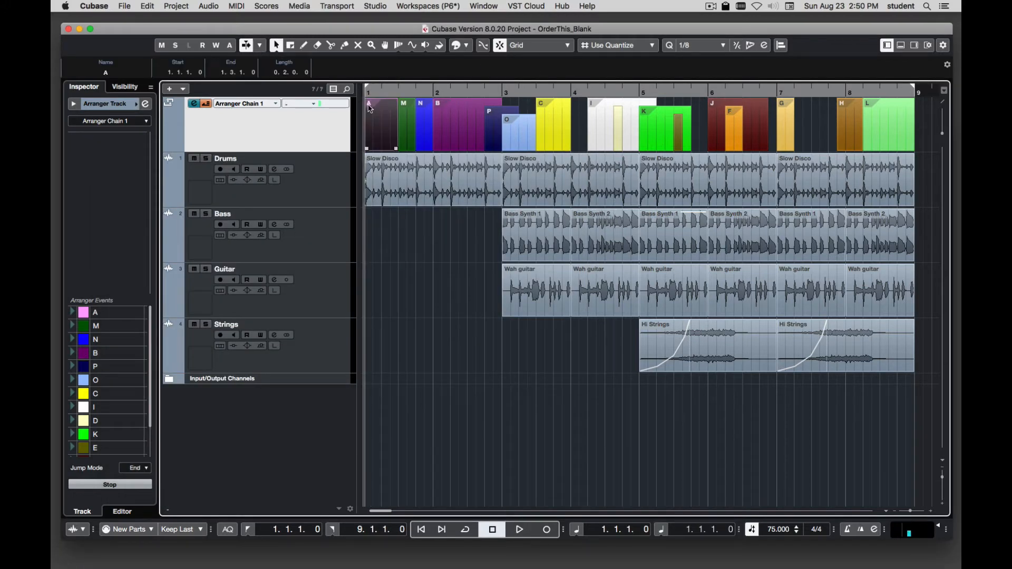
pyautogui.click(449, 136)
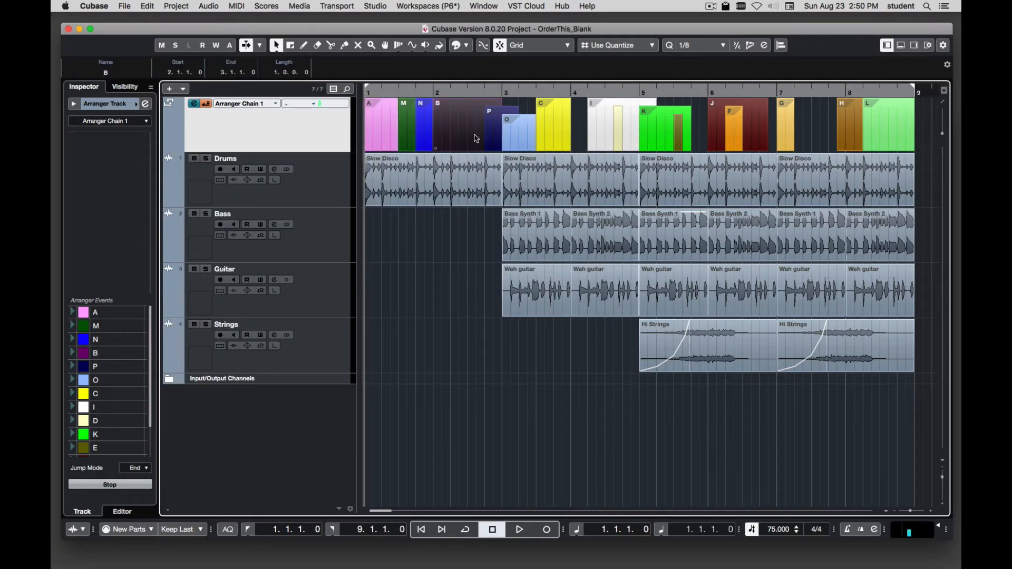
pyautogui.click(104, 74)
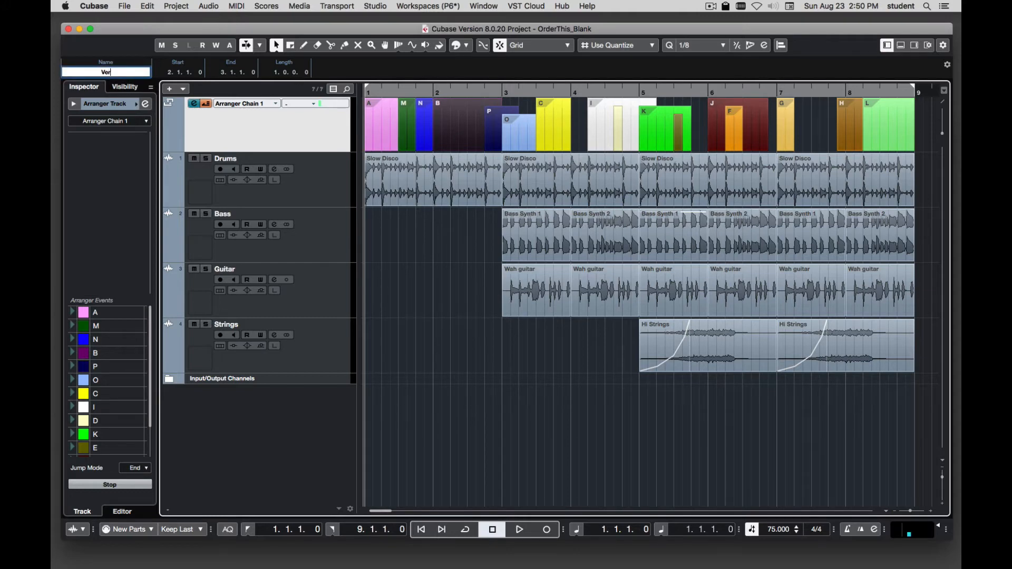
# Rename arranger event C, in the second half of bar 3, as Verse2.
pyautogui.click(552, 132)
pyautogui.click(124, 72)
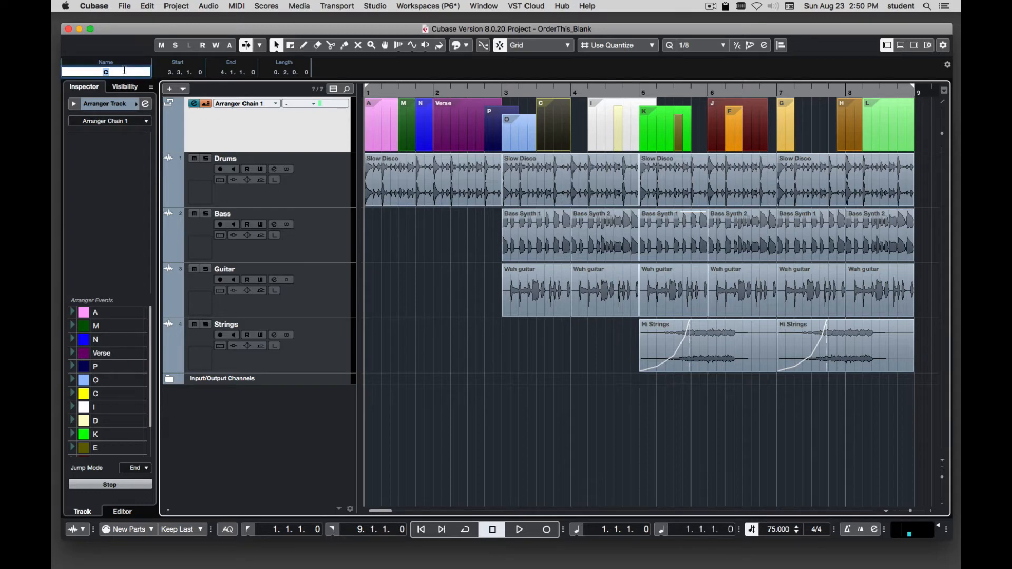
pyautogui.write('Verse2')
pyautogui.press('Return')
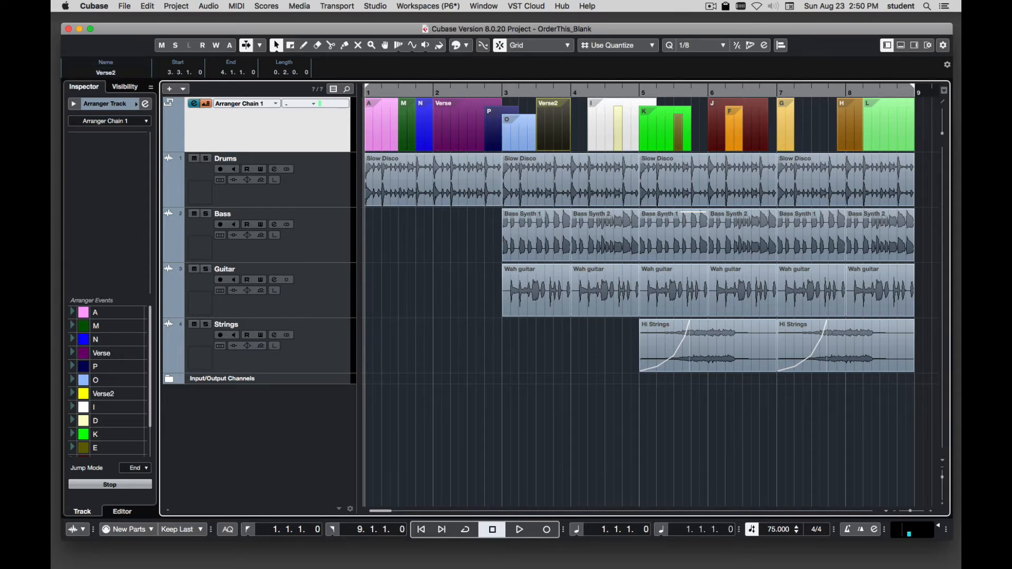
# Rename arranger event I, the one-bar event starting in bar 4, as Chorus.
pyautogui.click(596, 116)
pyautogui.click(127, 71)
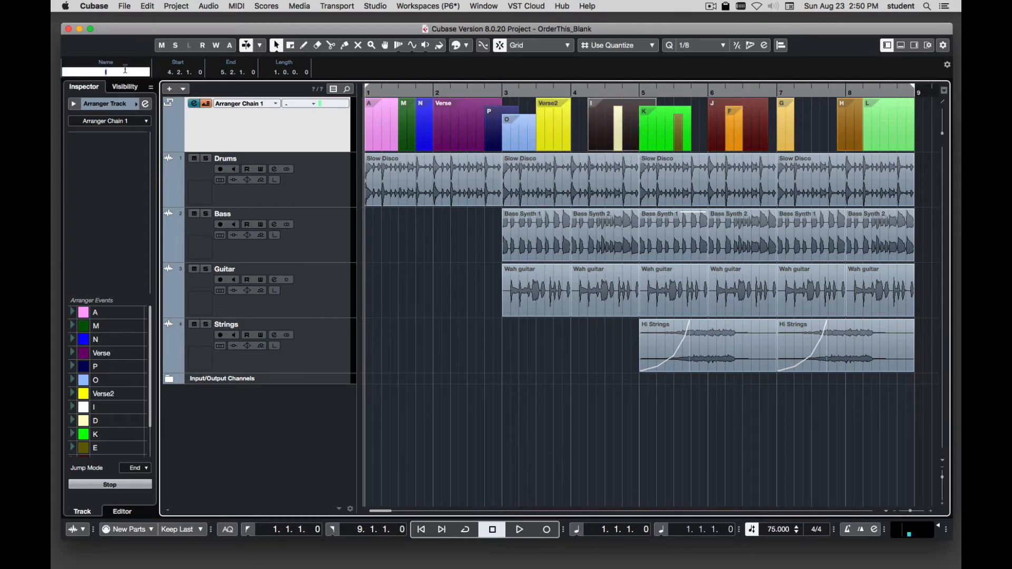
pyautogui.write('Chorus')
pyautogui.press('Return')
# Build Arranger Chain 1 in the Arranger Editor from the events M, N, P, O, Chorus and K, in that order.
pyautogui.click(145, 104)
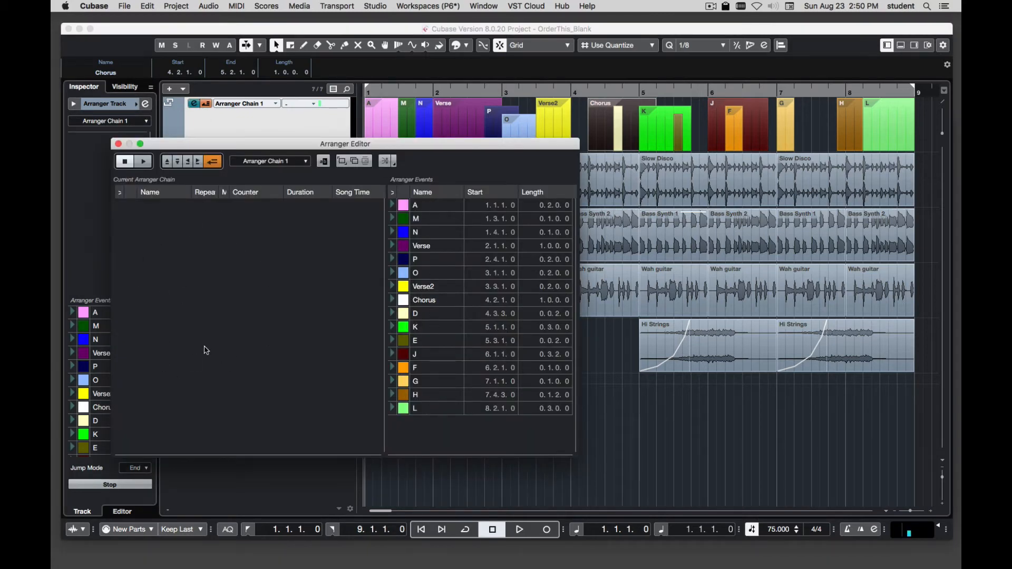
pyautogui.moveTo(408, 221); pyautogui.dragTo(348, 274)
pyautogui.doubleClick(416, 259)
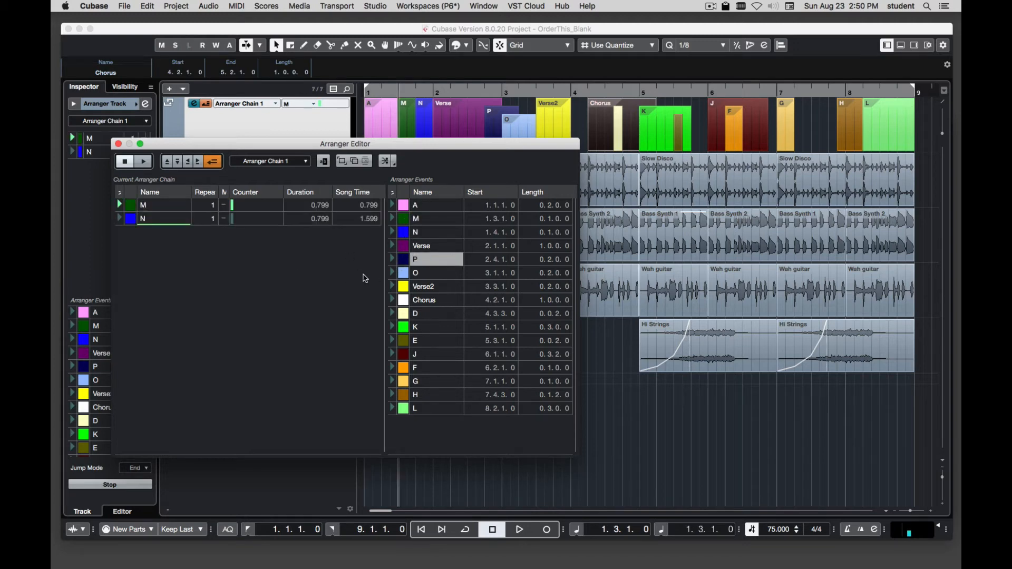
pyautogui.doubleClick(417, 272)
pyautogui.doubleClick(422, 300)
pyautogui.doubleClick(416, 326)
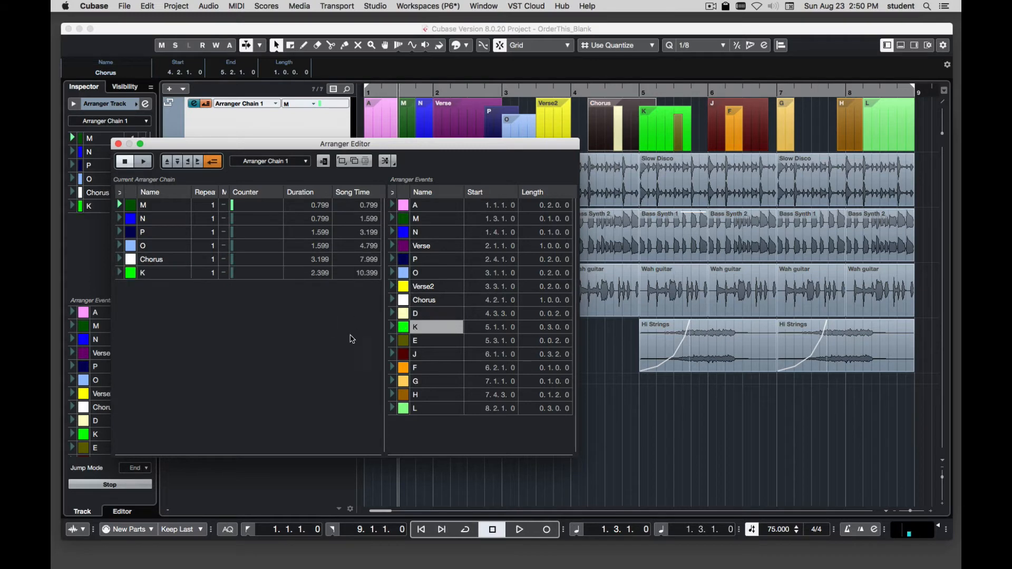
# Append events J, M, H, L and J to Arranger Chain 1 in that order, and insert F between N and P.
pyautogui.doubleClick(416, 354)
pyautogui.moveTo(417, 367); pyautogui.dragTo(258, 262)
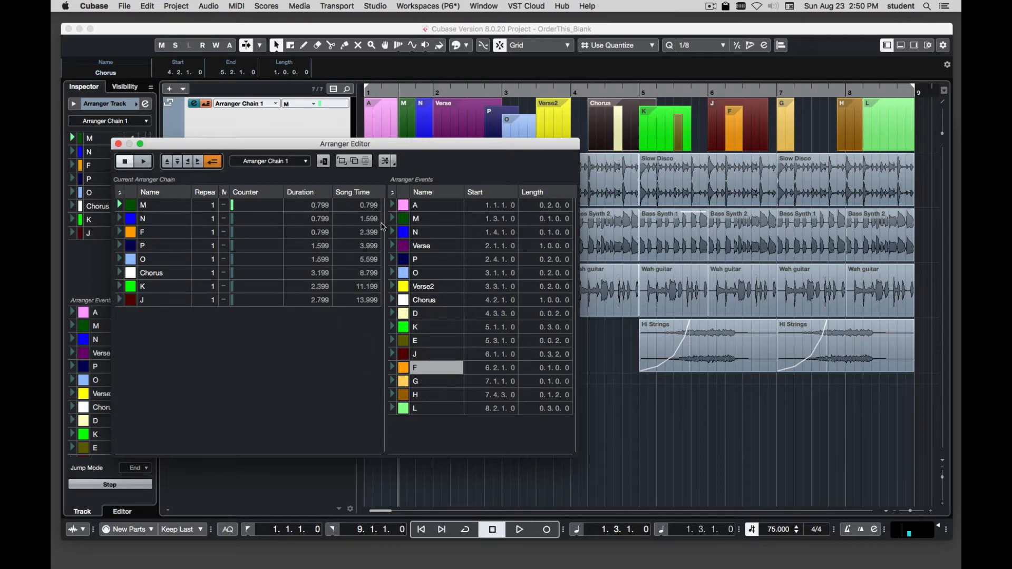
pyautogui.moveTo(416, 219); pyautogui.dragTo(338, 371)
pyautogui.doubleClick(416, 395)
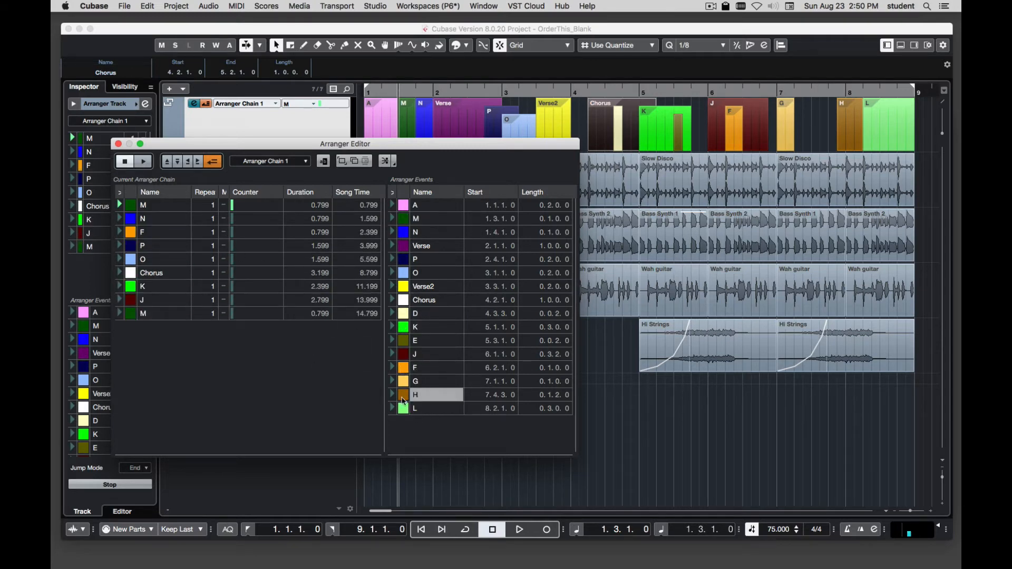
pyautogui.doubleClick(417, 409)
pyautogui.doubleClick(417, 354)
# Set the repeats to 2 for both the last J and the O entry in Arranger Chain 1.
pyautogui.doubleClick(201, 358)
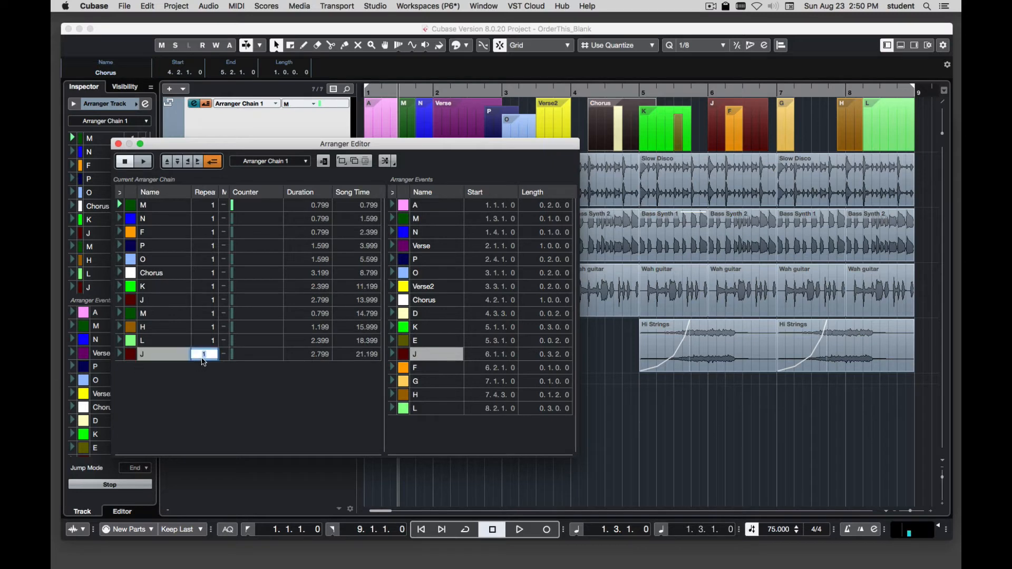
pyautogui.write('2')
pyautogui.press('Return')
pyautogui.doubleClick(213, 259)
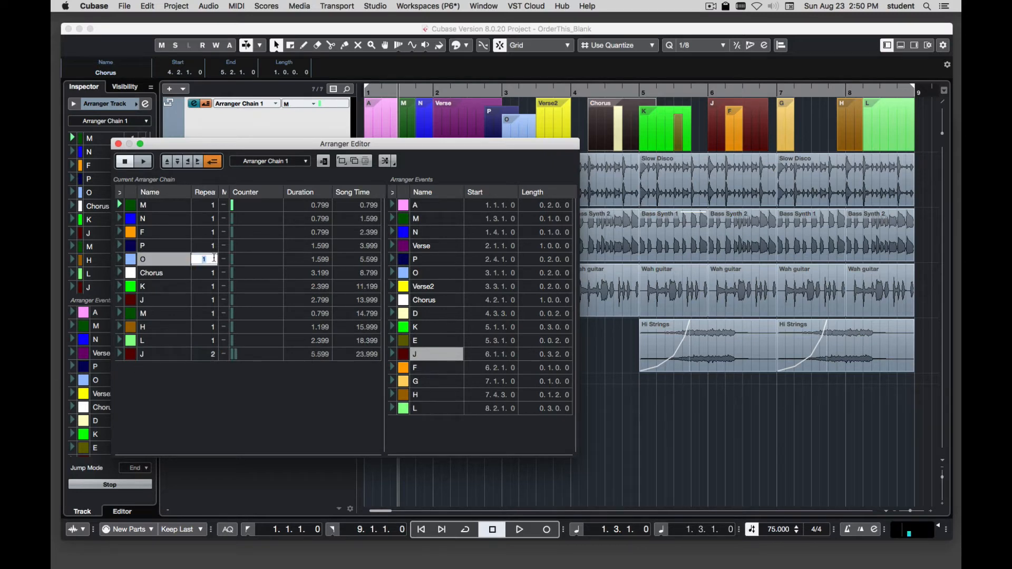
pyautogui.write('2')
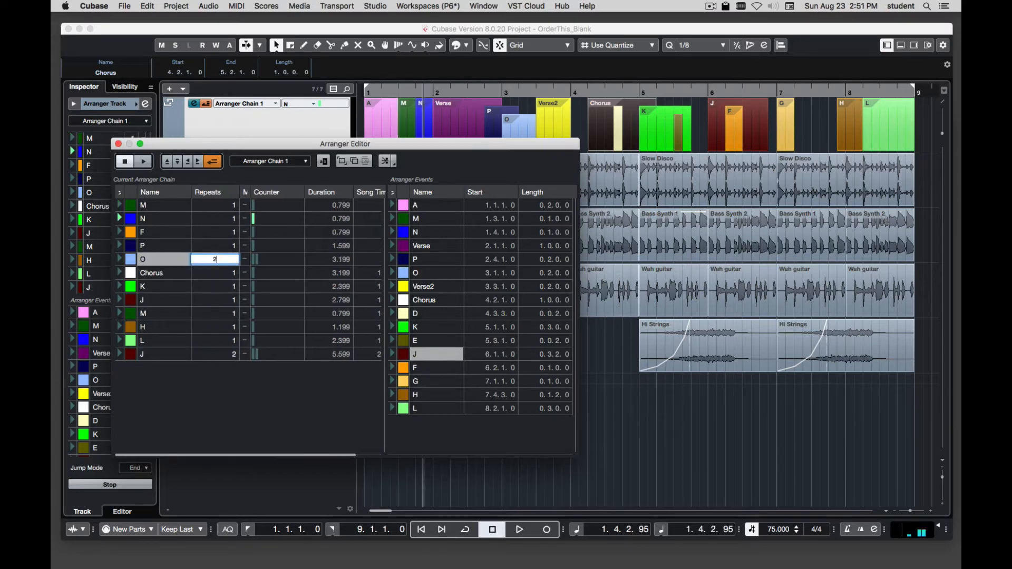
pyautogui.press('Return')
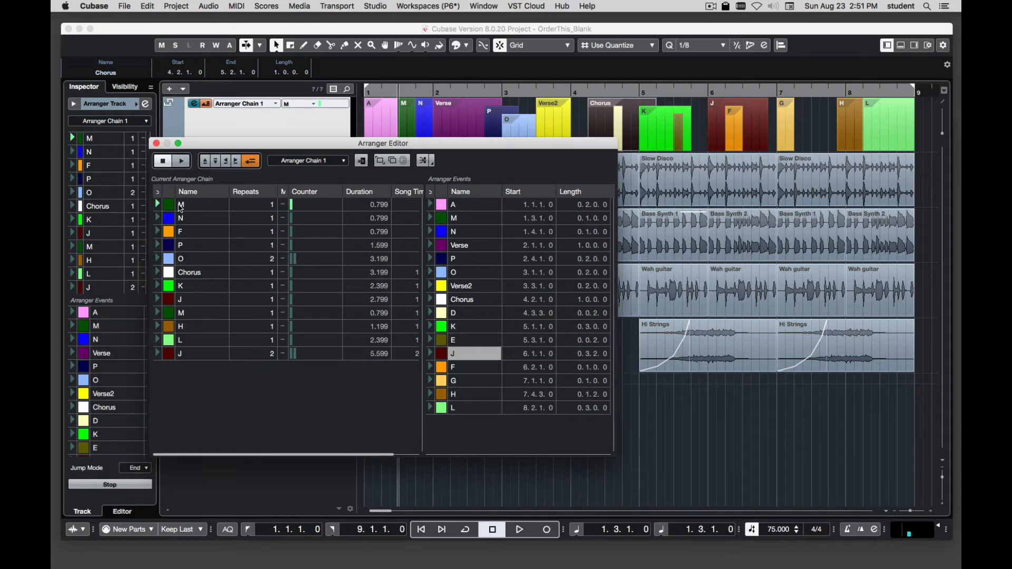
# Move the Arranger Editor clear of the arranger track and play Arranger Chain 1 from its first M.
pyautogui.click(156, 205)
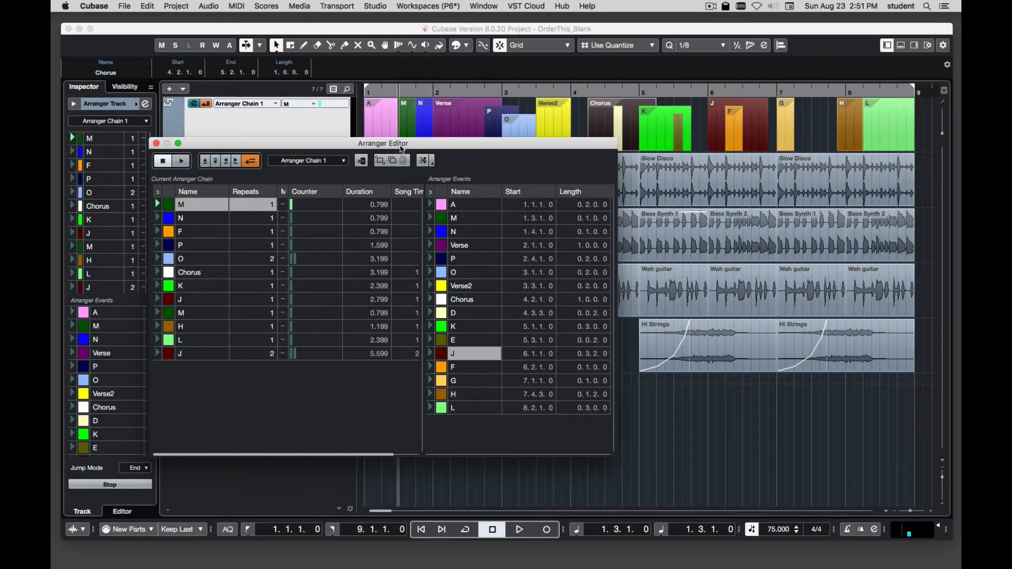
pyautogui.moveTo(402, 149); pyautogui.dragTo(399, 227)
pyautogui.click(179, 238)
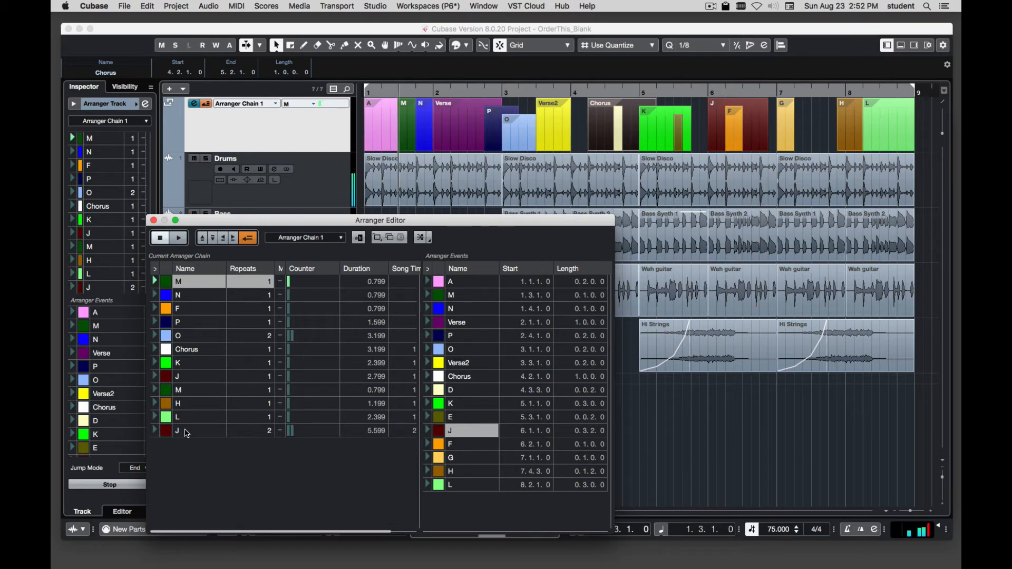
# Reorder the chain's end to H, M, J, L, and widen the Arranger Editor and its chain list to show the Song Time column.
pyautogui.moveTo(187, 432); pyautogui.dragTo(204, 418)
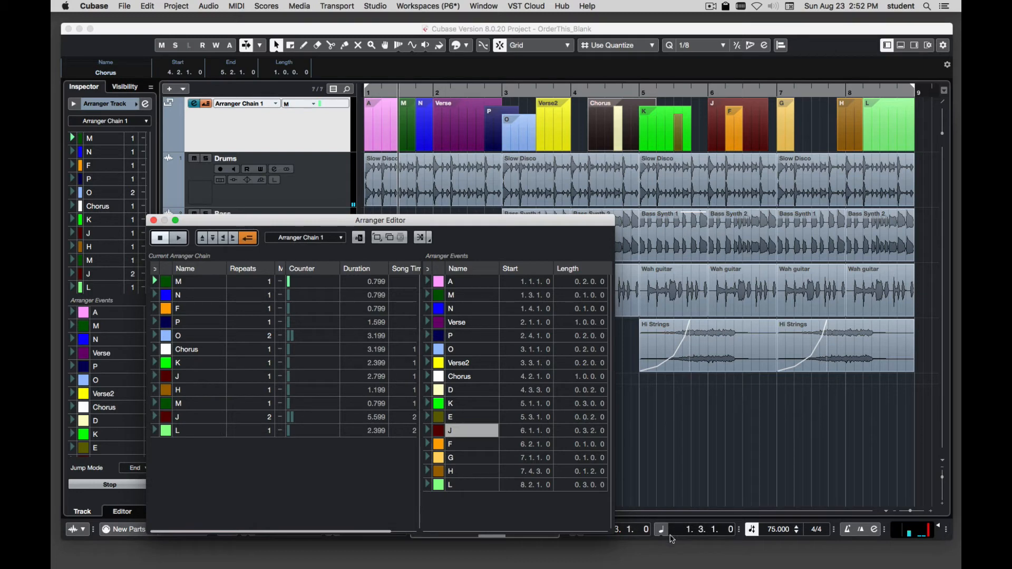
pyautogui.moveTo(616, 531); pyautogui.dragTo(764, 531)
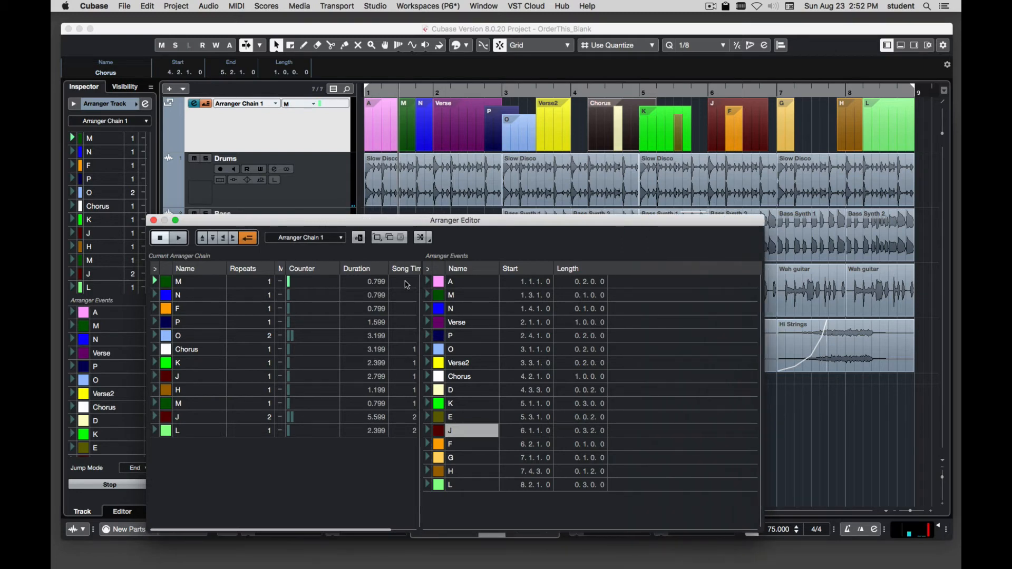
pyautogui.moveTo(423, 270); pyautogui.dragTo(485, 270)
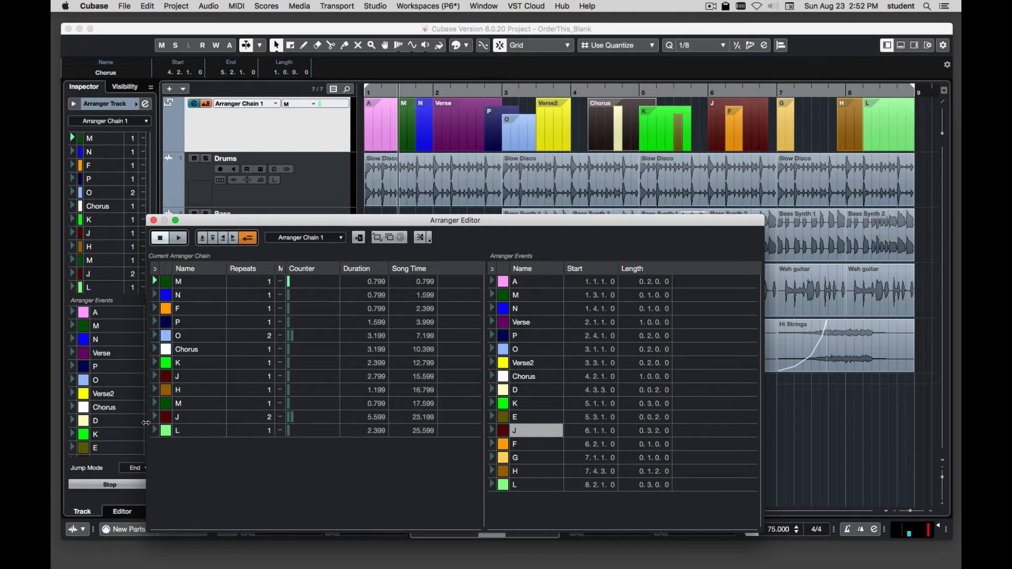
# Set the repeats to 2 for the L and K entries in Arranger Chain 1.
pyautogui.doubleClick(250, 431)
pyautogui.write('2')
pyautogui.doubleClick(259, 364)
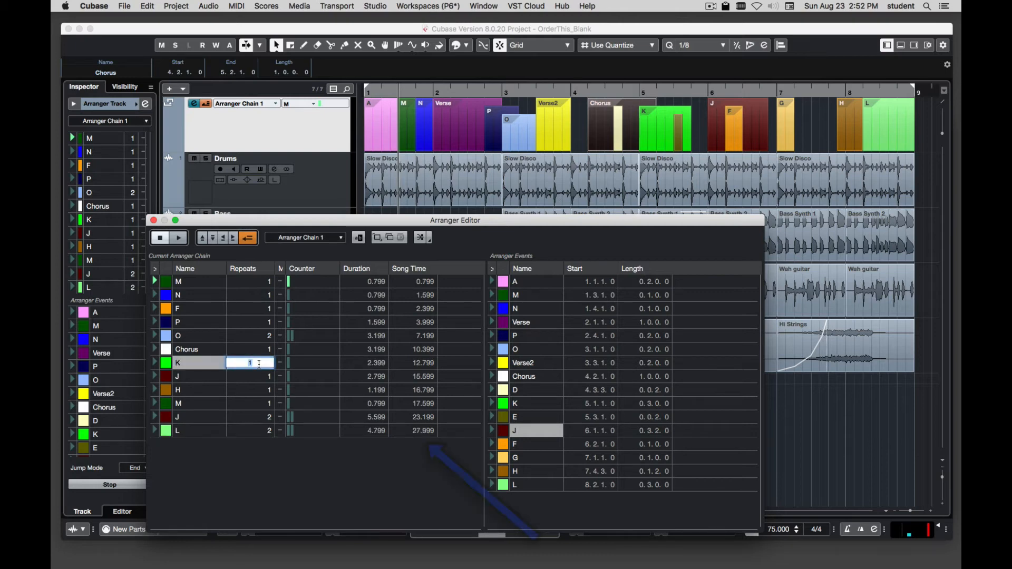
pyautogui.write('2')
pyautogui.press('Return')
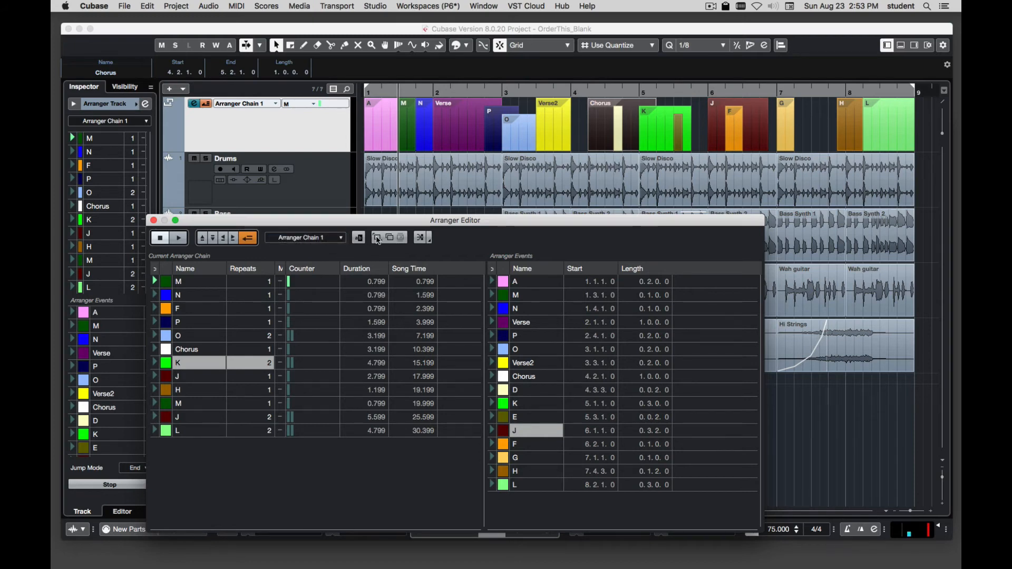
# Create a second arranger chain and fill it with A, Verse, Verse2, D, K and two repeats of E.
pyautogui.click(377, 239)
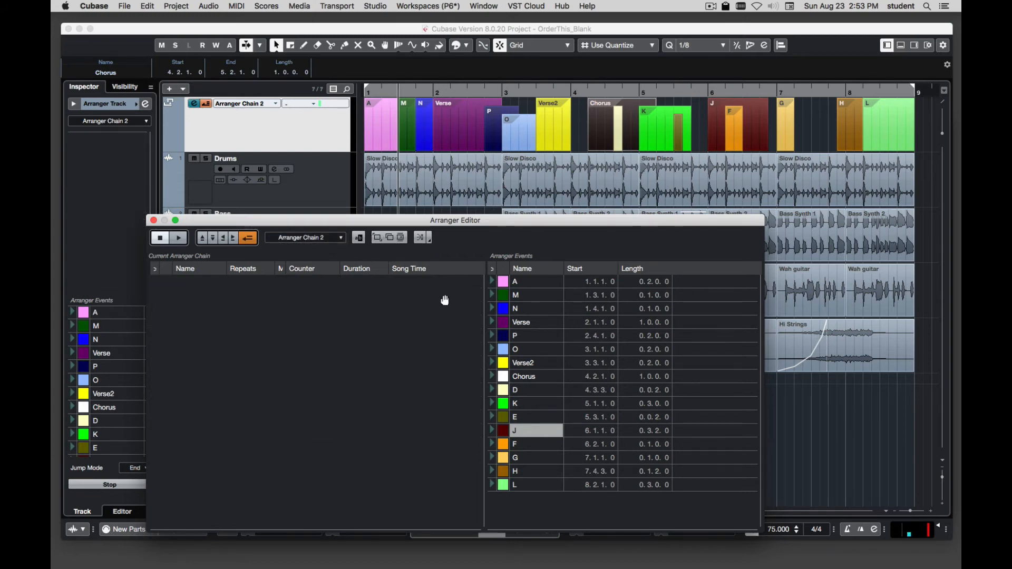
pyautogui.moveTo(519, 282); pyautogui.dragTo(445, 317)
pyautogui.click(519, 309)
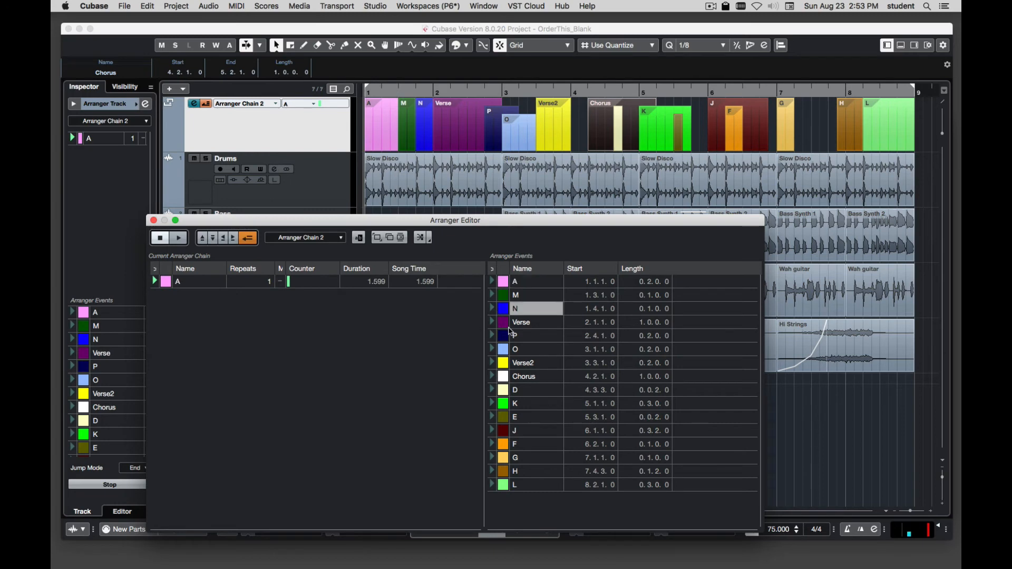
pyautogui.moveTo(511, 325); pyautogui.dragTo(455, 332)
pyautogui.moveTo(513, 362); pyautogui.dragTo(453, 362)
pyautogui.moveTo(512, 390); pyautogui.dragTo(454, 389)
pyautogui.moveTo(515, 417); pyautogui.dragTo(422, 414)
pyautogui.moveTo(515, 417); pyautogui.dragTo(301, 412)
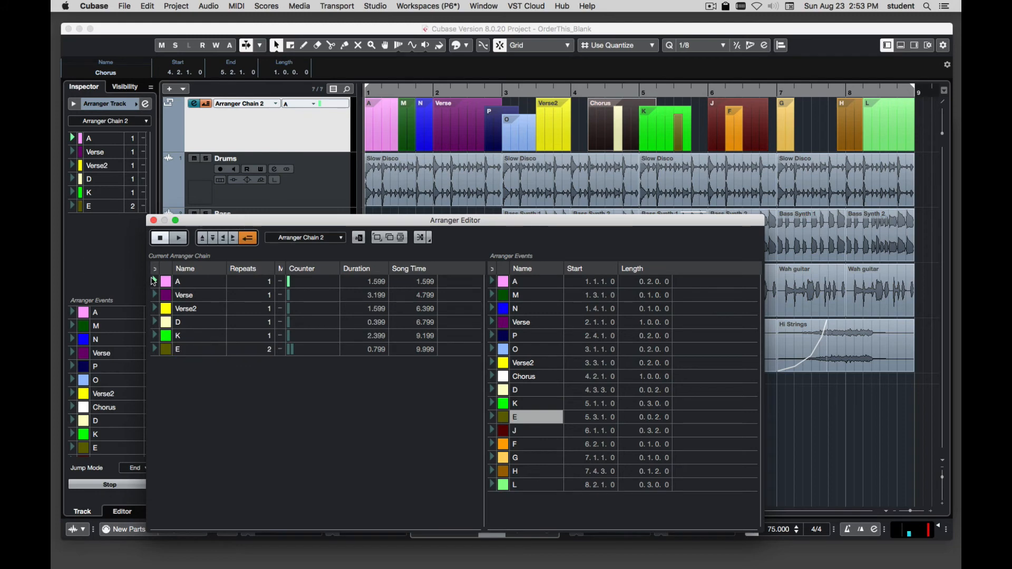
# Play Arranger Chain 2 from event A, look at the list of available chains, and stop playback.
pyautogui.click(154, 282)
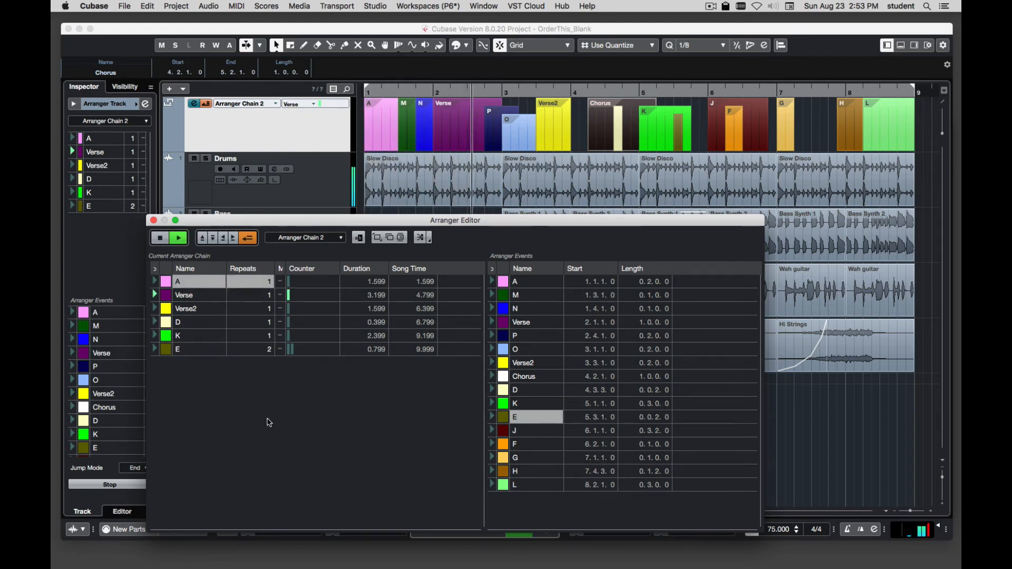
pyautogui.click(337, 238)
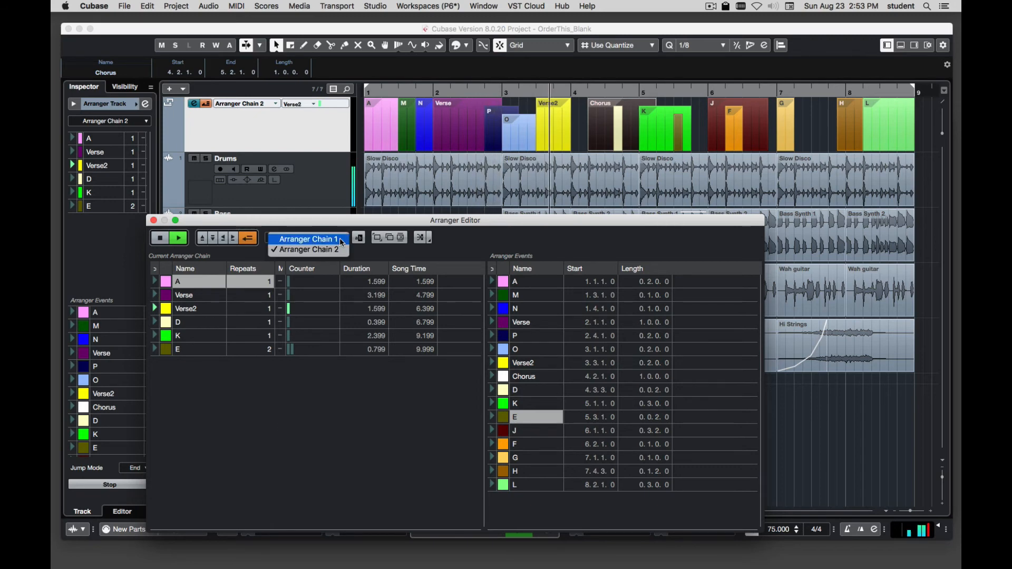
pyautogui.click(336, 224)
pyautogui.click(160, 238)
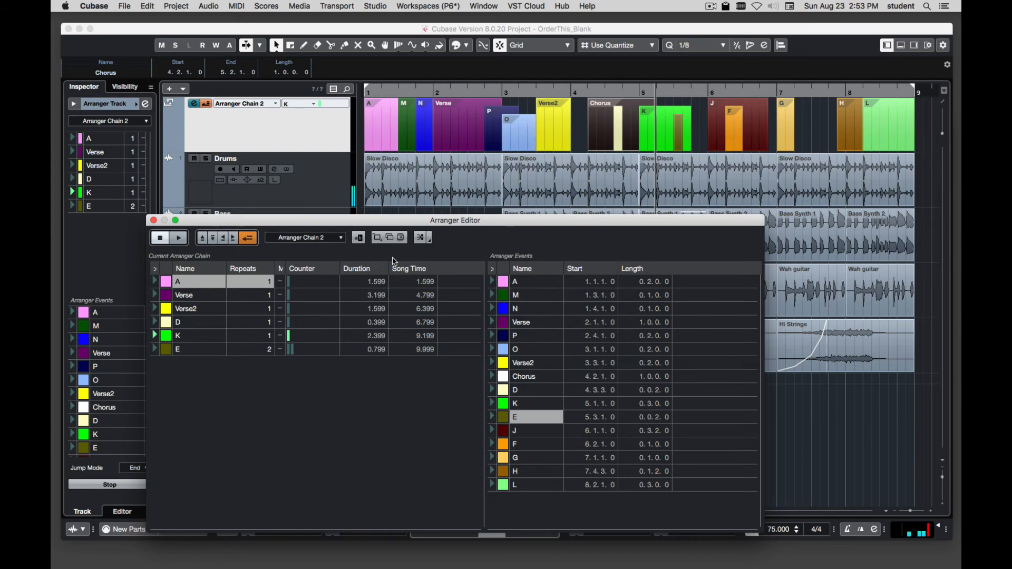
# Flatten Arranger Chain 2 into the current project without keeping the arranger track.
pyautogui.click(420, 239)
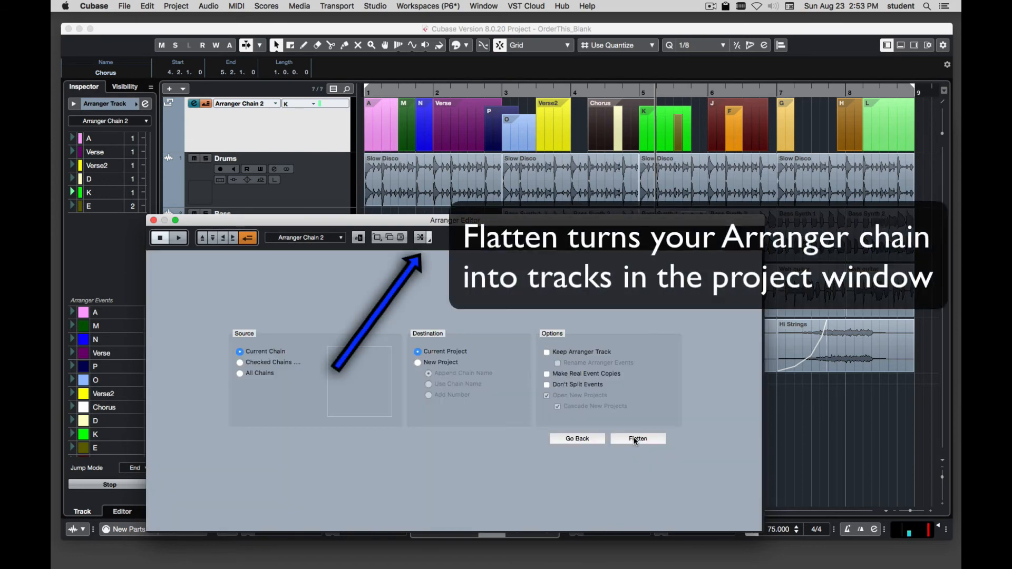
pyautogui.click(634, 437)
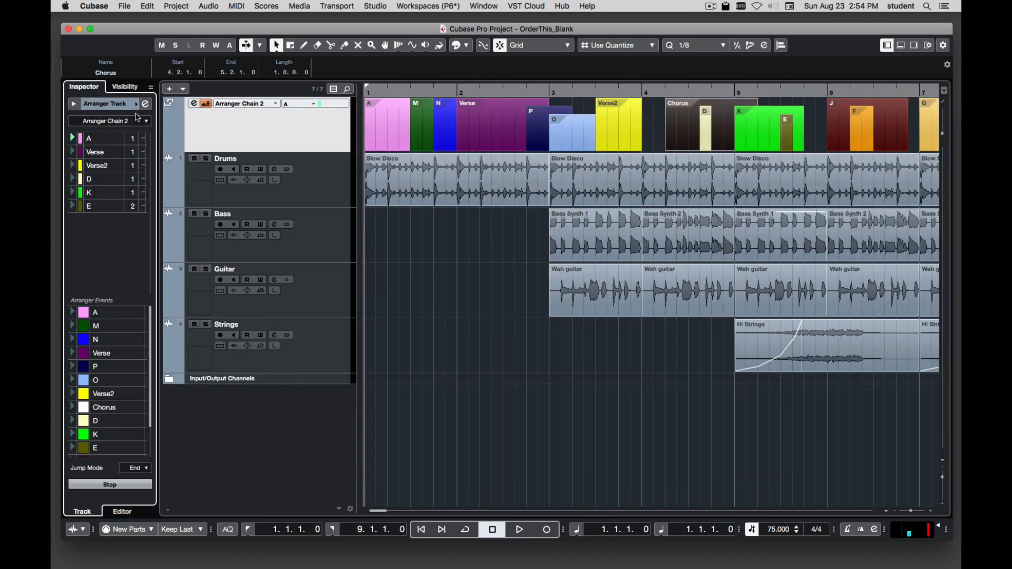
# Flatten Arranger Chain 2 into the current project with Keep Arranger Track enabled, and close the Arranger Editor.
pyautogui.click(145, 104)
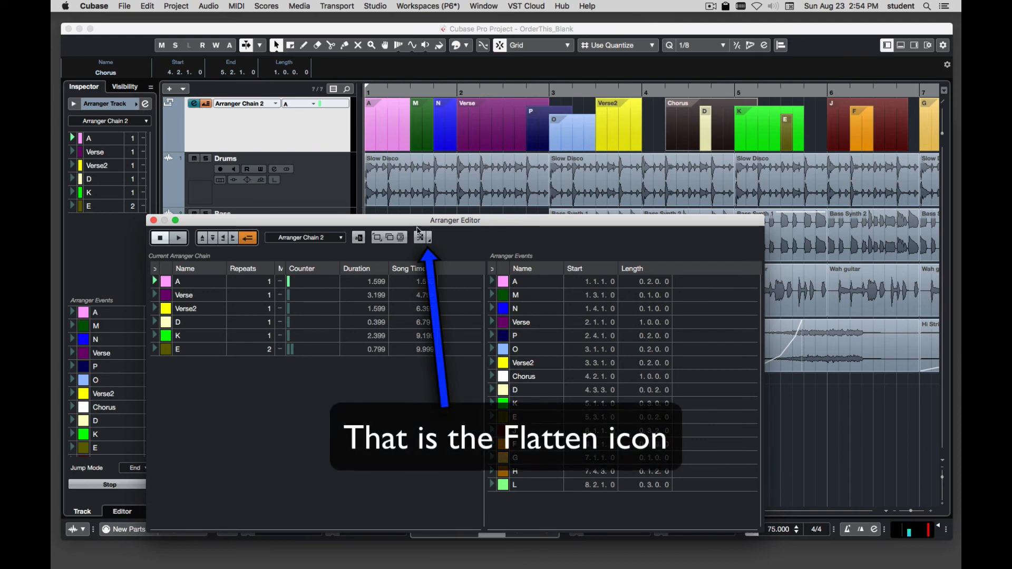
pyautogui.click(430, 242)
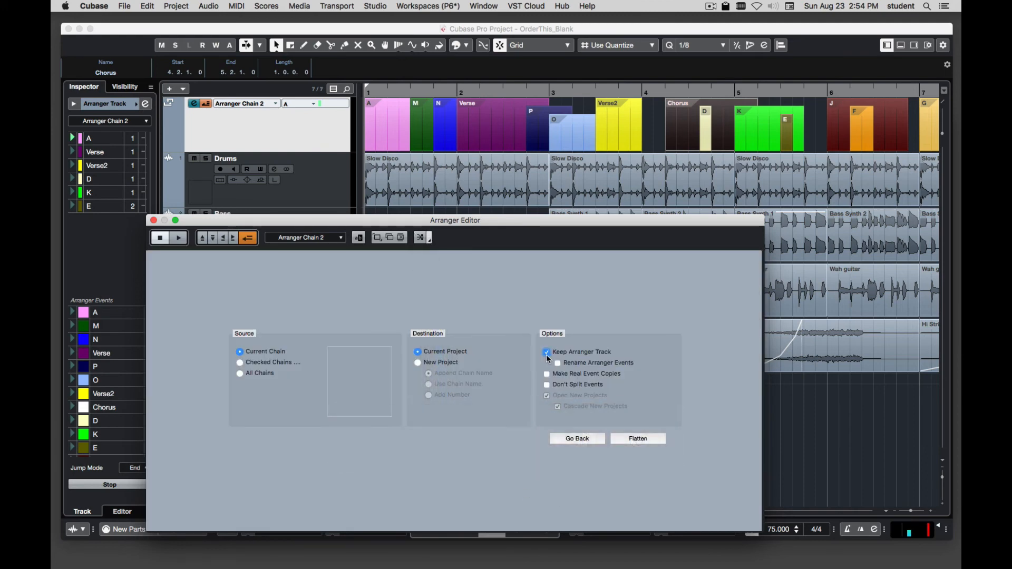
pyautogui.click(641, 438)
pyautogui.click(152, 220)
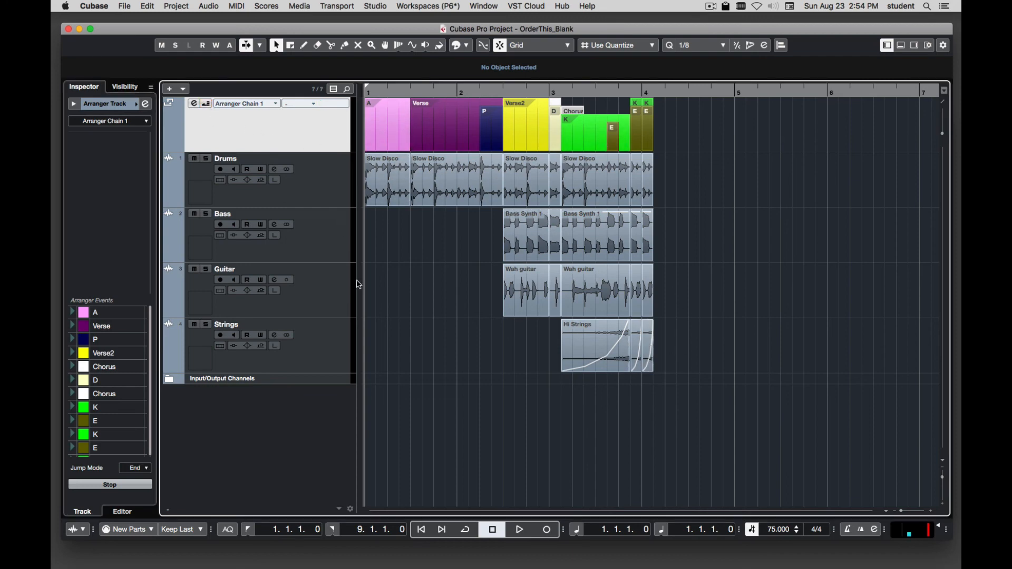
# Play the flattened arrangement from the project start and stop playback.
pyautogui.press('h')
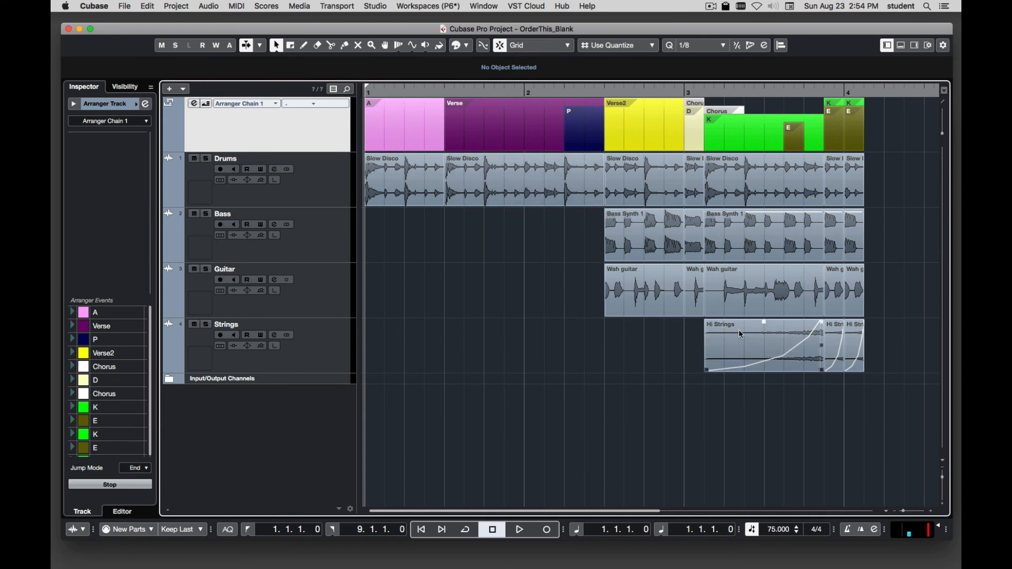
pyautogui.press('space')
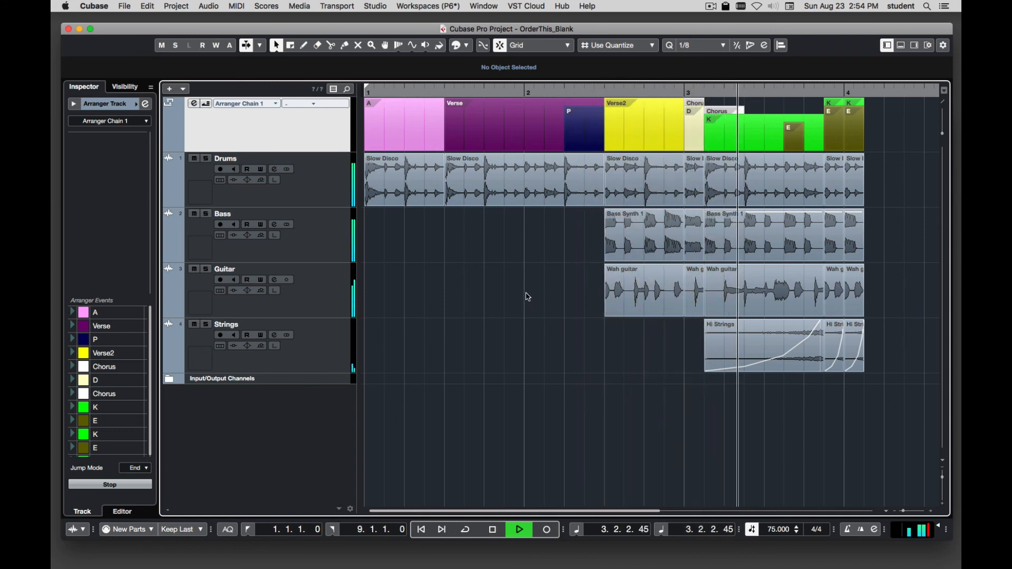
pyautogui.press('space')
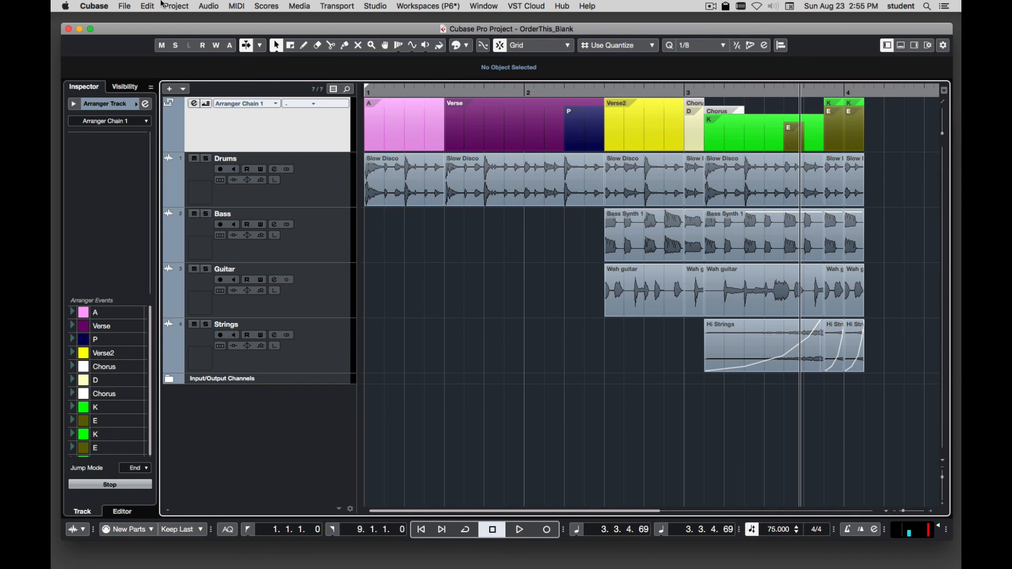
pyautogui.click(177, 6)
pyautogui.moveTo(187, 19)
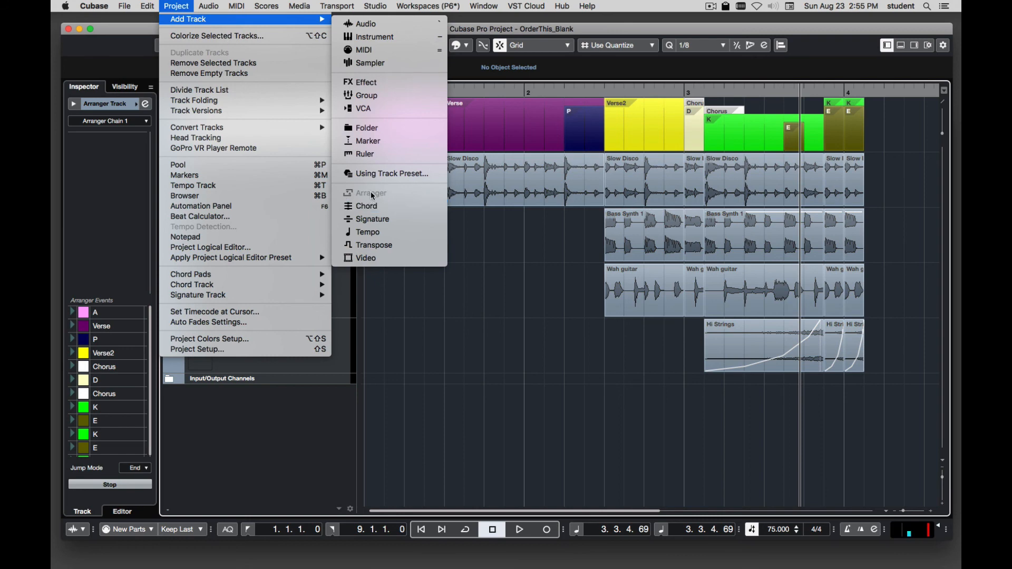
pyautogui.click(451, 237)
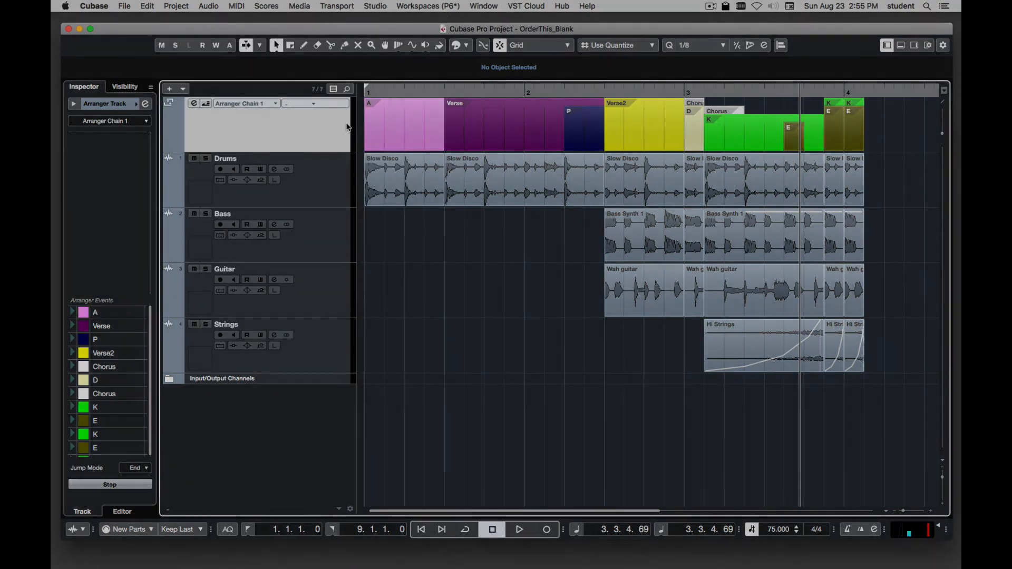